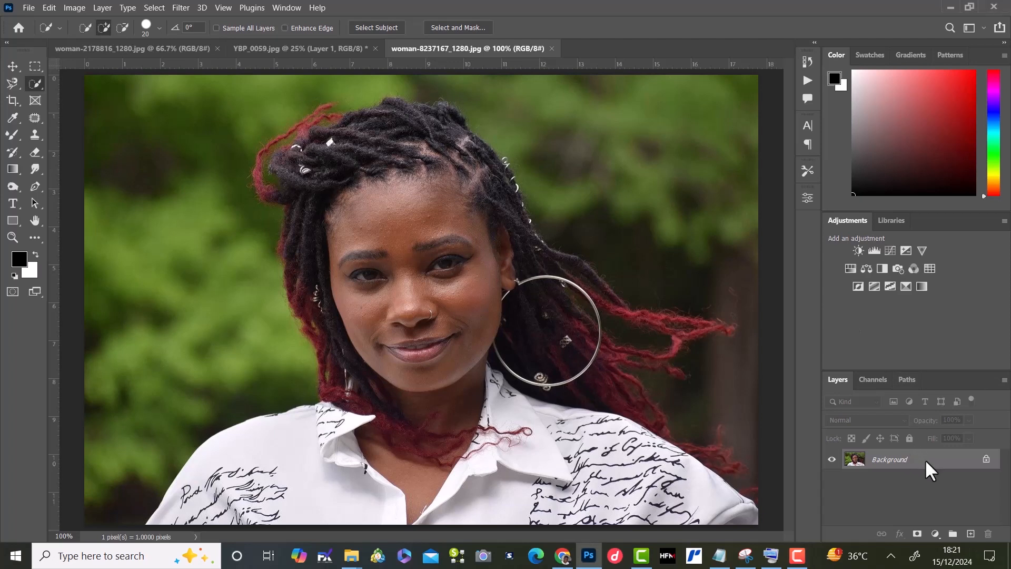
Step: Duplicate the Background layer and patch a small blemish on the middle of the forehead with the Patch tool
key(ctrl+j)
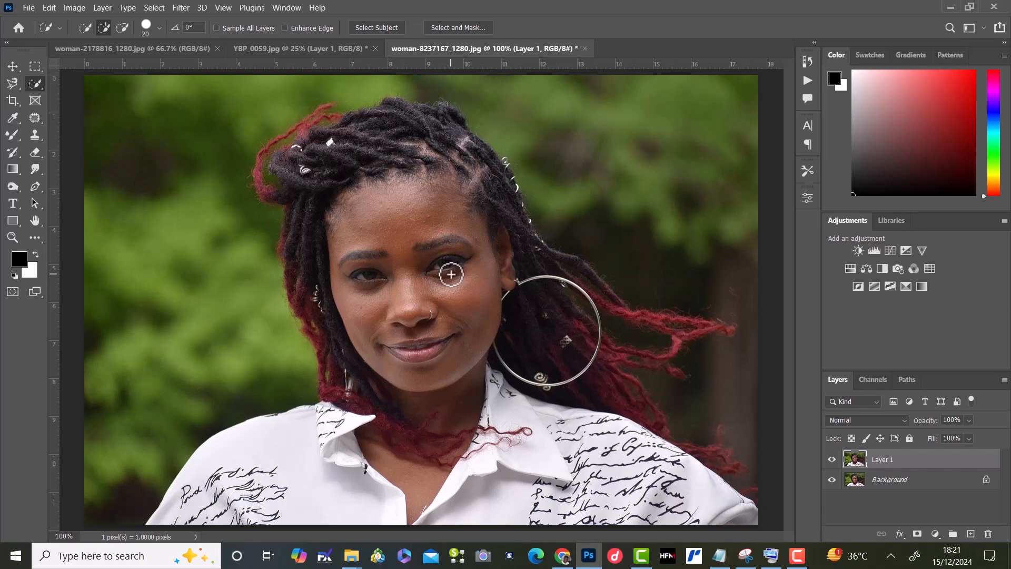
scroll(450, 274, up, 1)
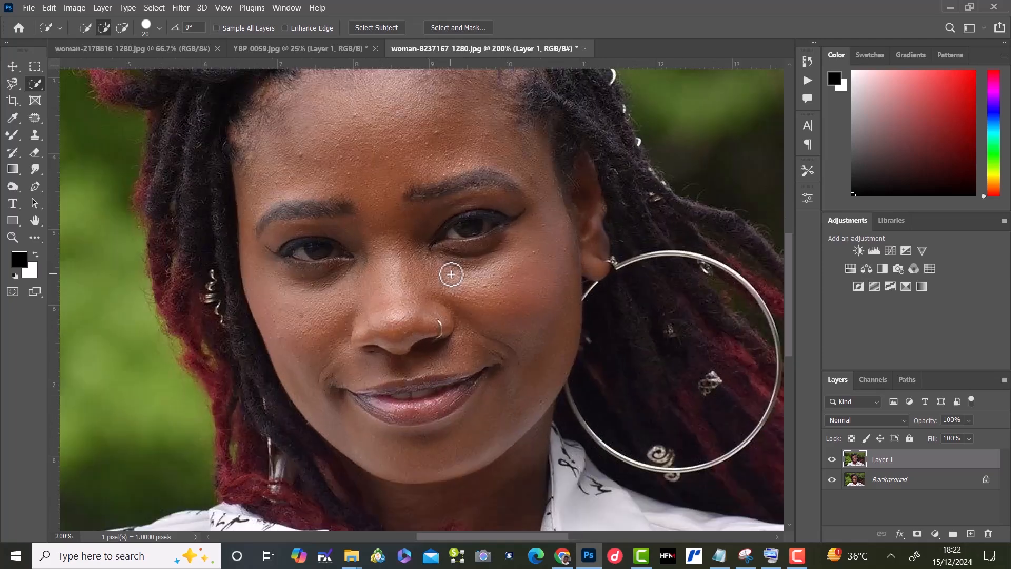
scroll(451, 274, up, 1)
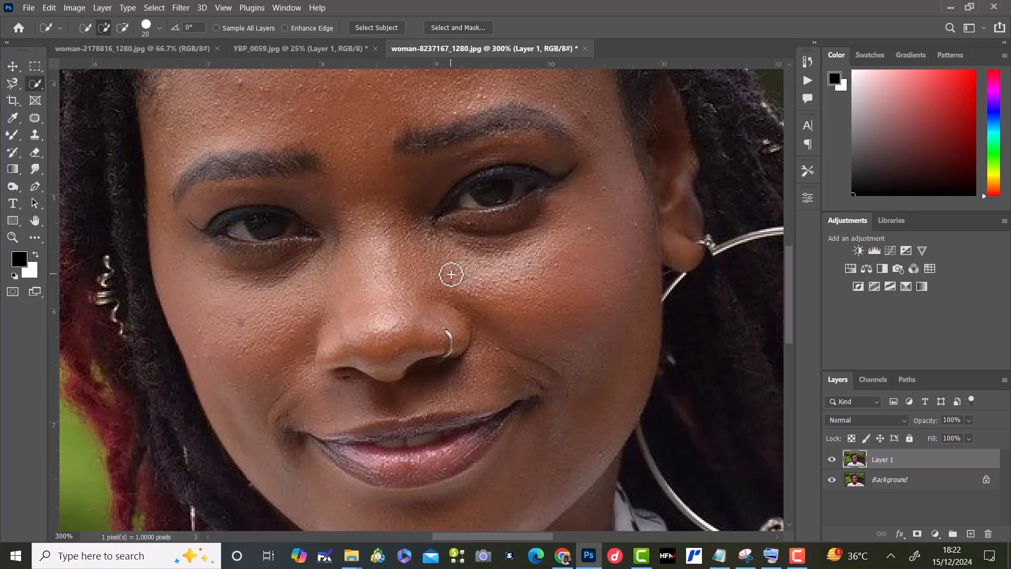
key(h)
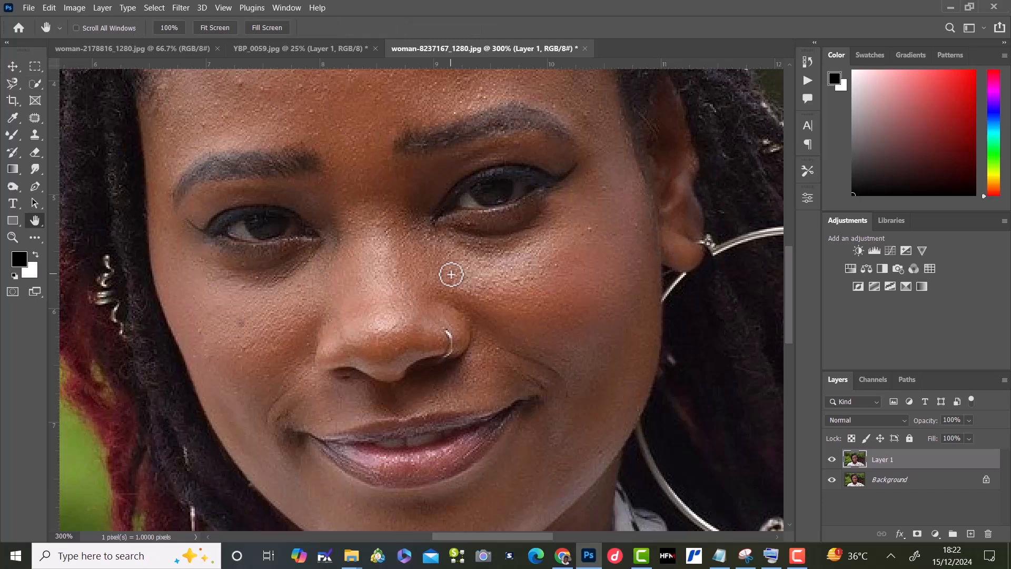
drag(447, 271, 452, 379)
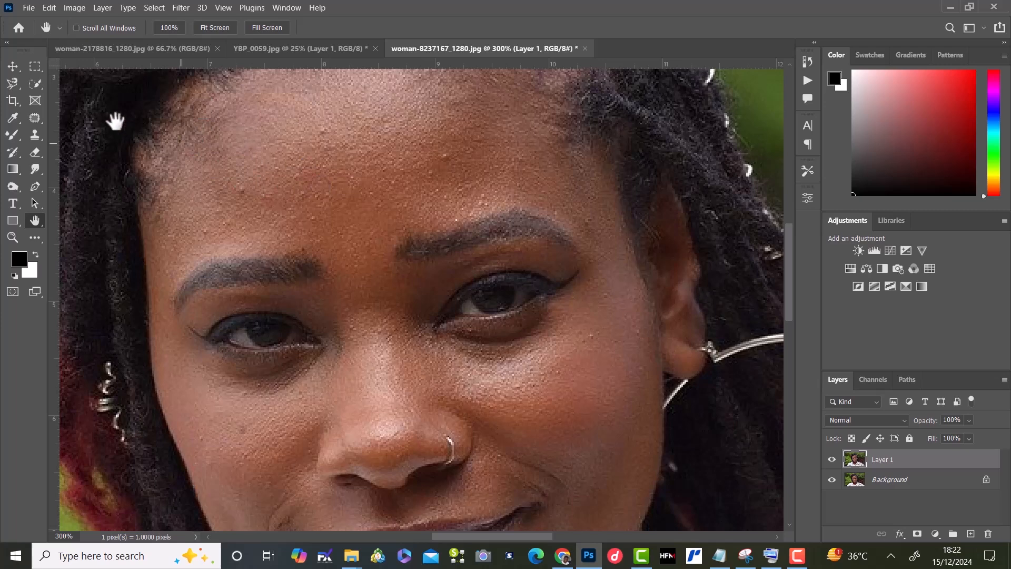
click(35, 118)
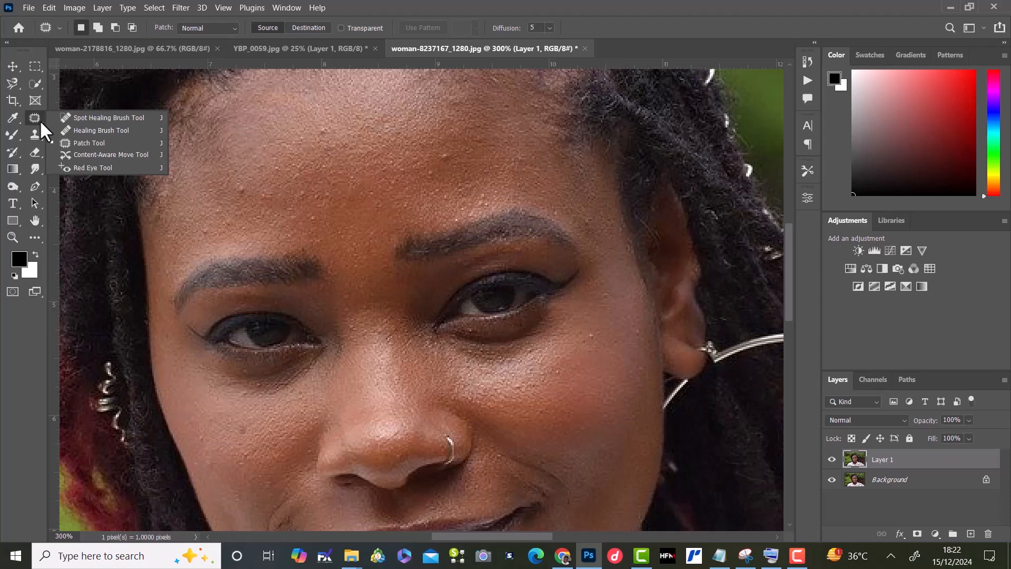
click(99, 146)
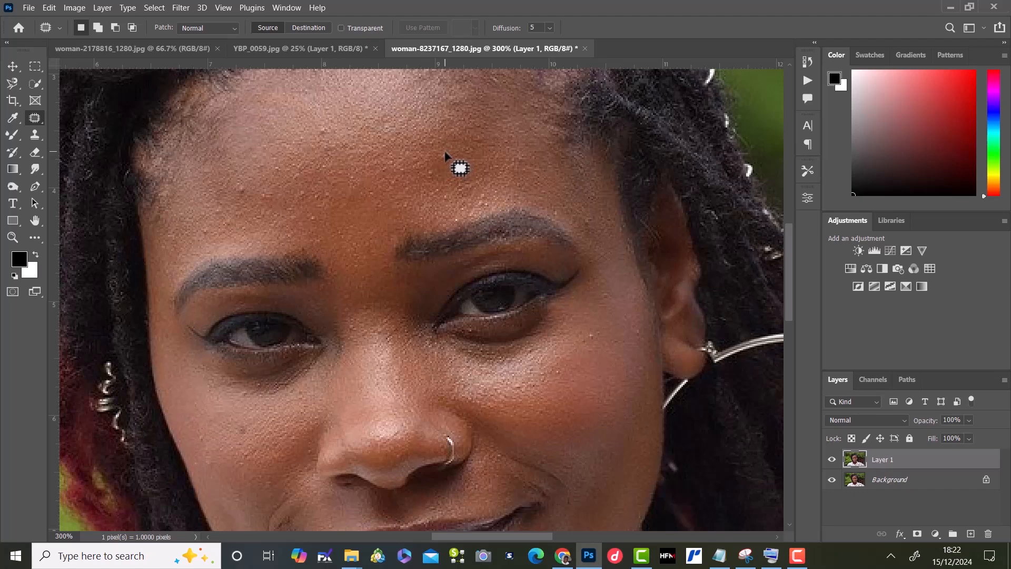
drag(445, 154, 446, 156)
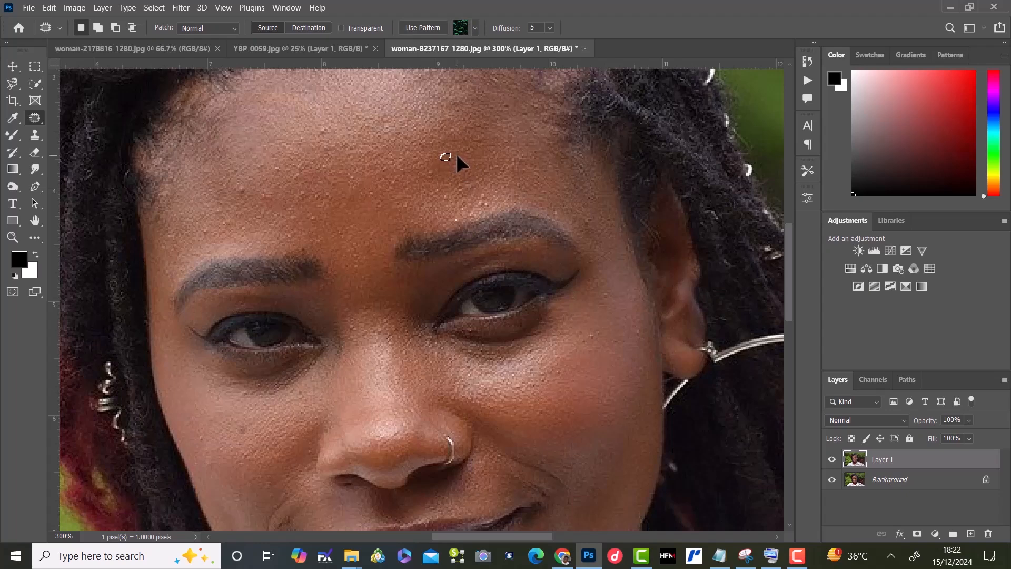
drag(456, 153, 325, 131)
Step: Patch the small blemishes on the side of the forehead and on both cheeks with clean nearby skin
drag(243, 189, 240, 190)
key(ctrl+d)
key(ctrl+d)
drag(203, 229, 206, 232)
drag(222, 210, 205, 211)
drag(312, 217, 293, 206)
drag(591, 336, 606, 358)
drag(248, 434, 221, 441)
Step: Patch the remaining blemishes on the forehead above the eyebrow with clean skin and clear the selection
key(space)
drag(421, 151, 440, 151)
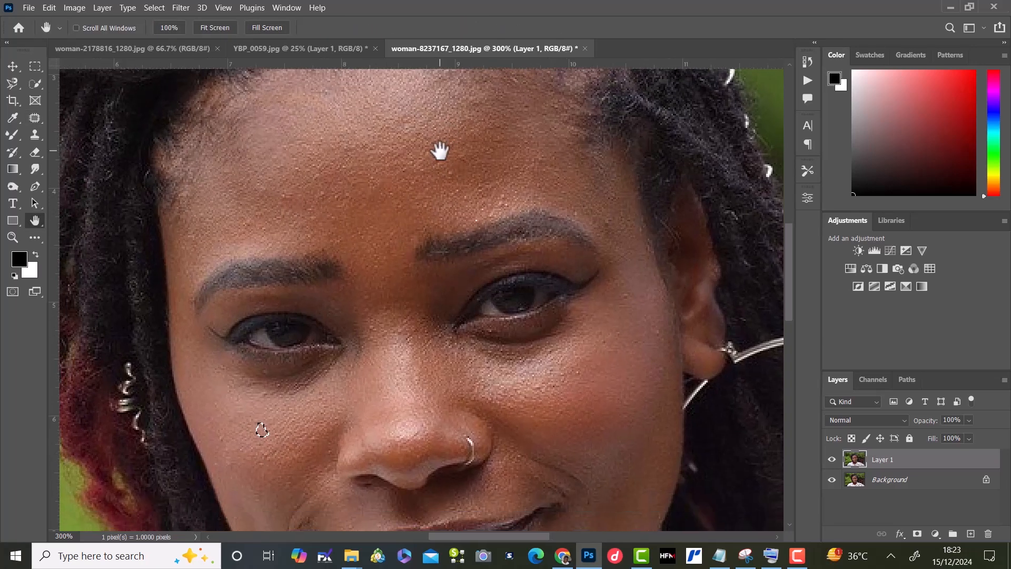
drag(397, 295, 381, 223)
drag(394, 316, 377, 271)
drag(349, 172, 394, 271)
drag(390, 227, 404, 280)
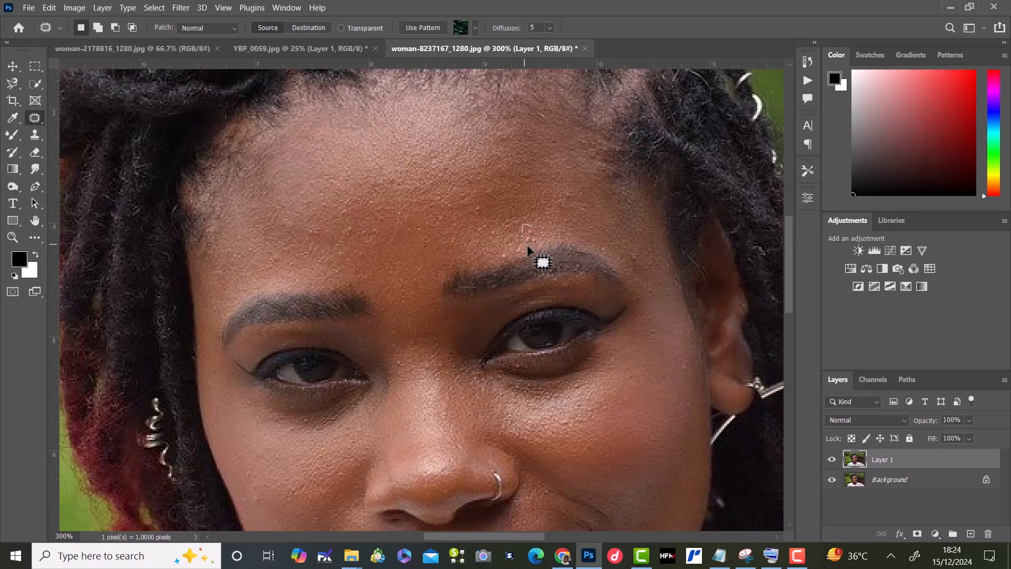
mouse_move(526, 236)
mouse_down()
mouse_move(503, 201)
mouse_move(467, 208)
mouse_up()
key(ctrl+minus)
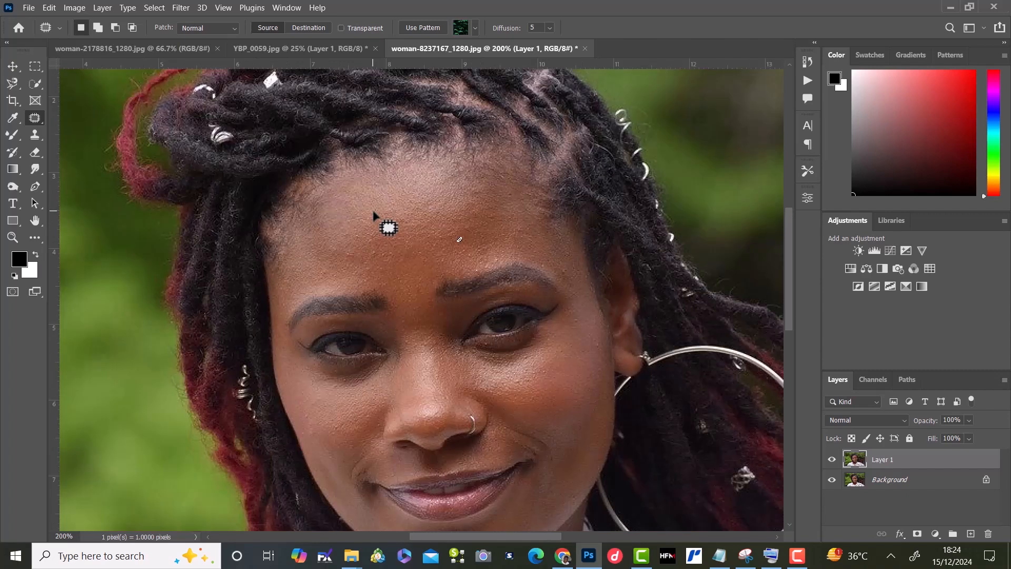
key(ctrl+minus)
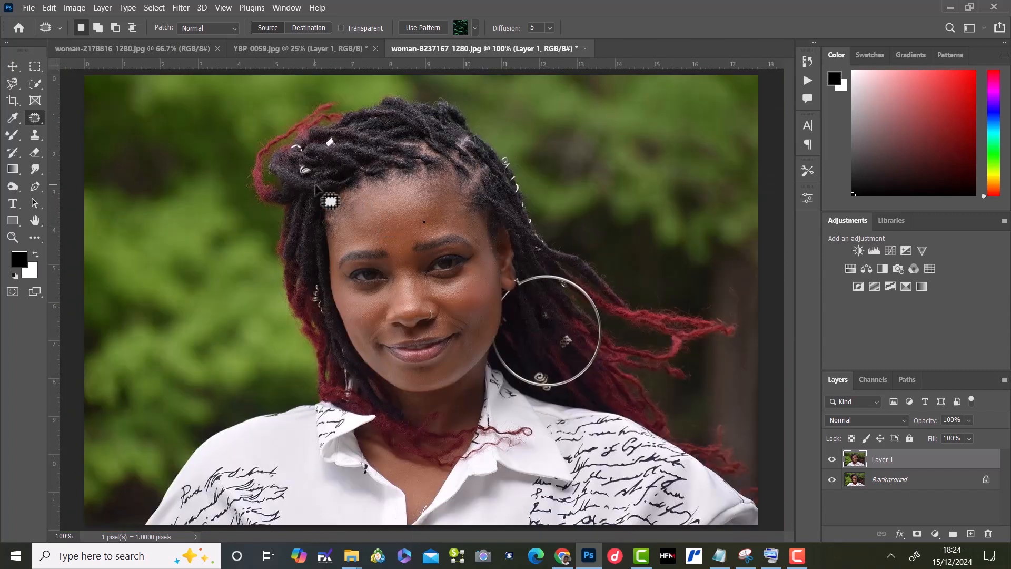
key(ctrl+d)
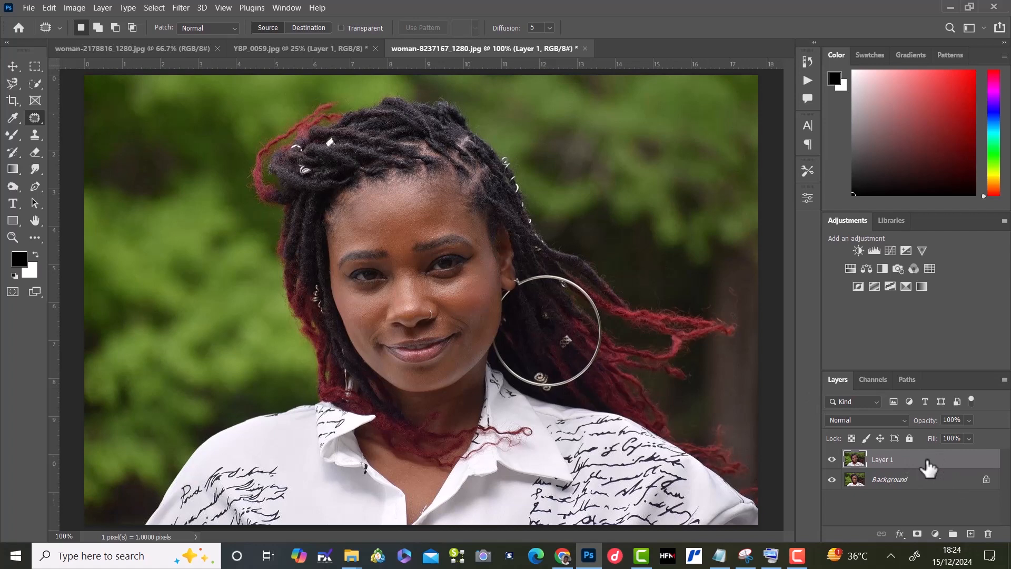
Step: Duplicate Layer 1 and rename the original Layer 1 as "color"
key(ctrl+j)
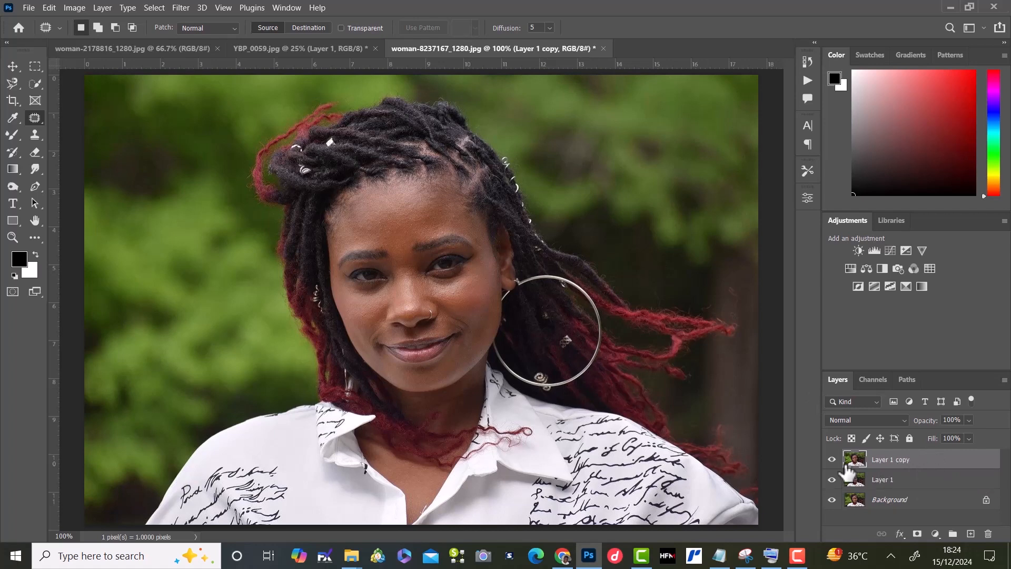
click(890, 482)
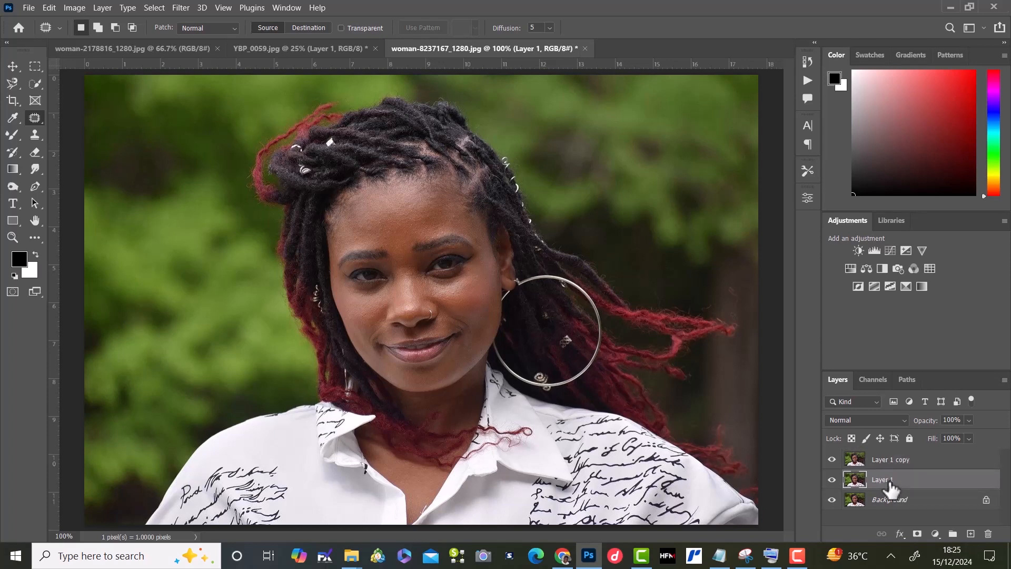
double_click(888, 480)
text(color)
key(Return)
Step: Rename the Layer 1 copy layer as "texture"
click(896, 464)
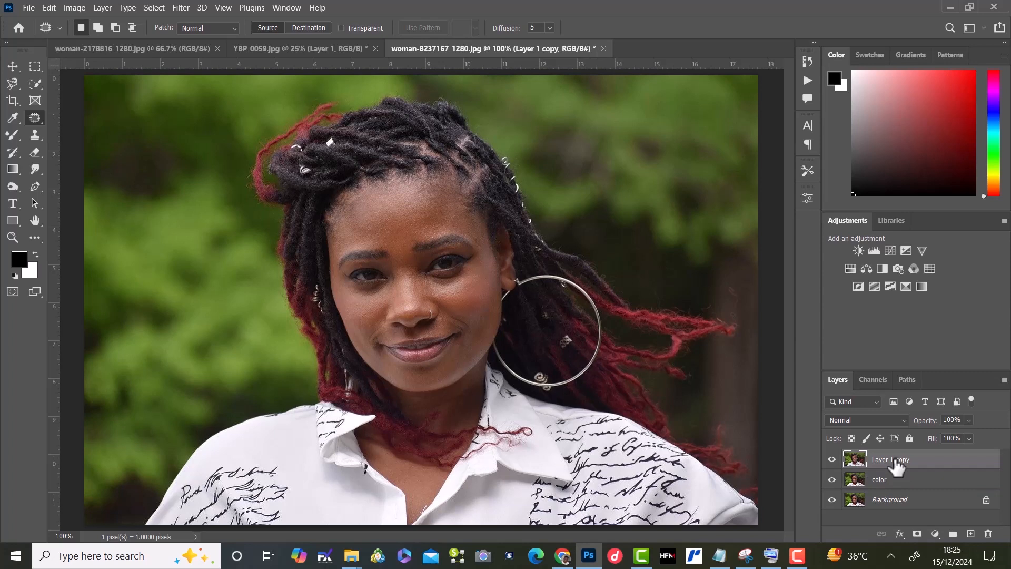
double_click(896, 461)
text(texture)
key(Return)
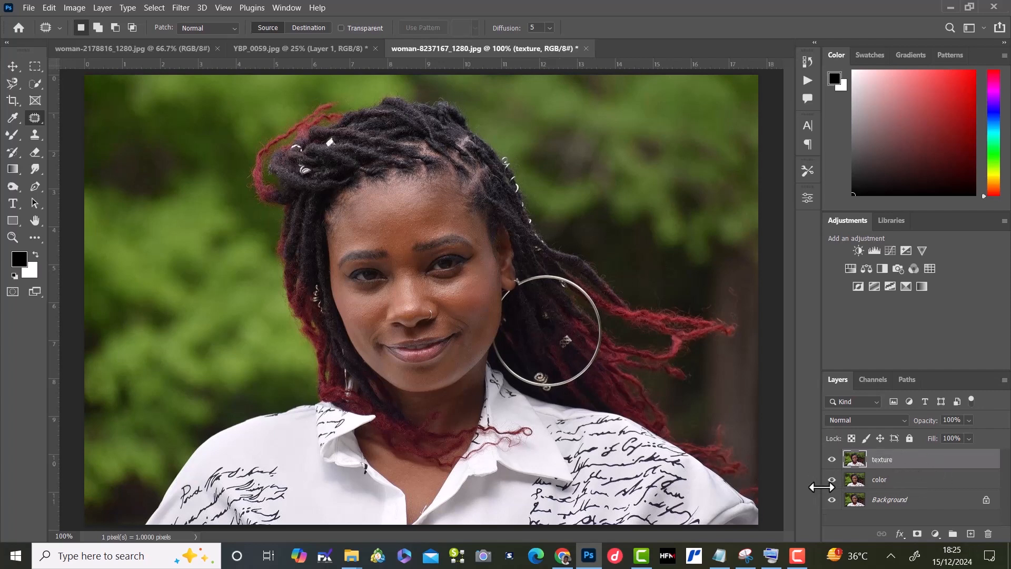
Step: Hide the texture layer and open Gaussian Blur on the color layer, with a 0.1 pixel radius and the preview on the forehead
click(832, 460)
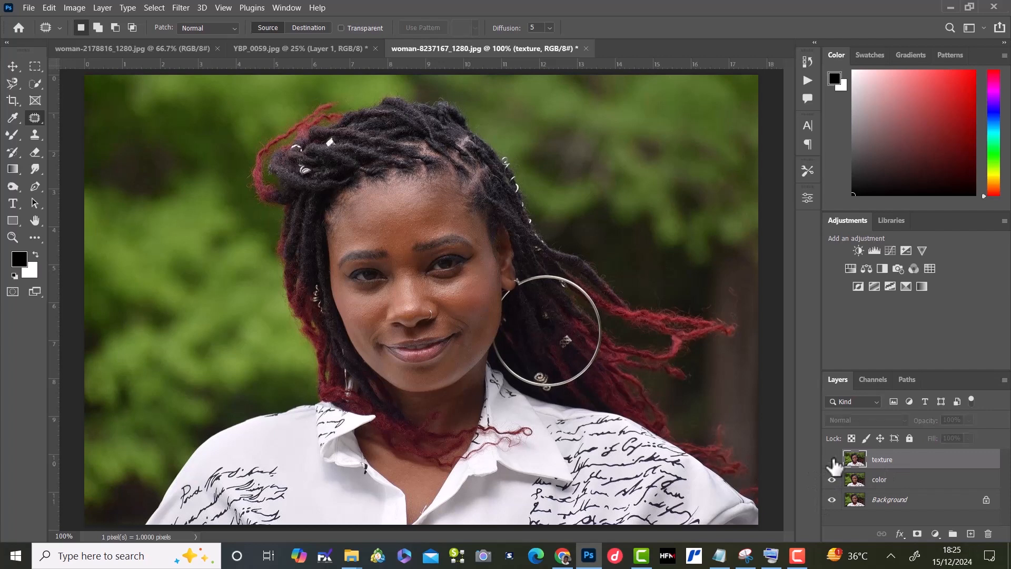
click(914, 490)
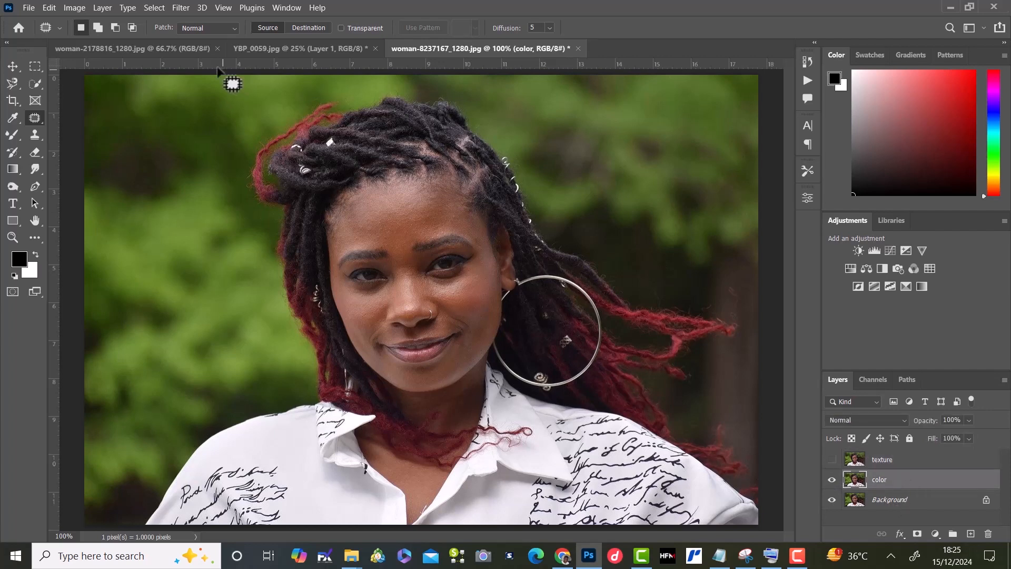
click(177, 8)
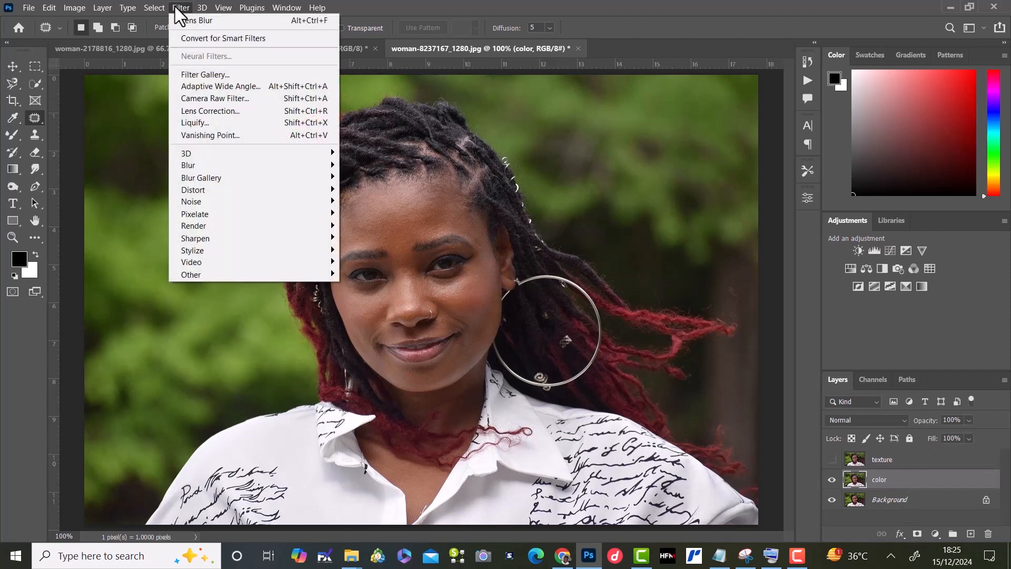
mouse_move(265, 165)
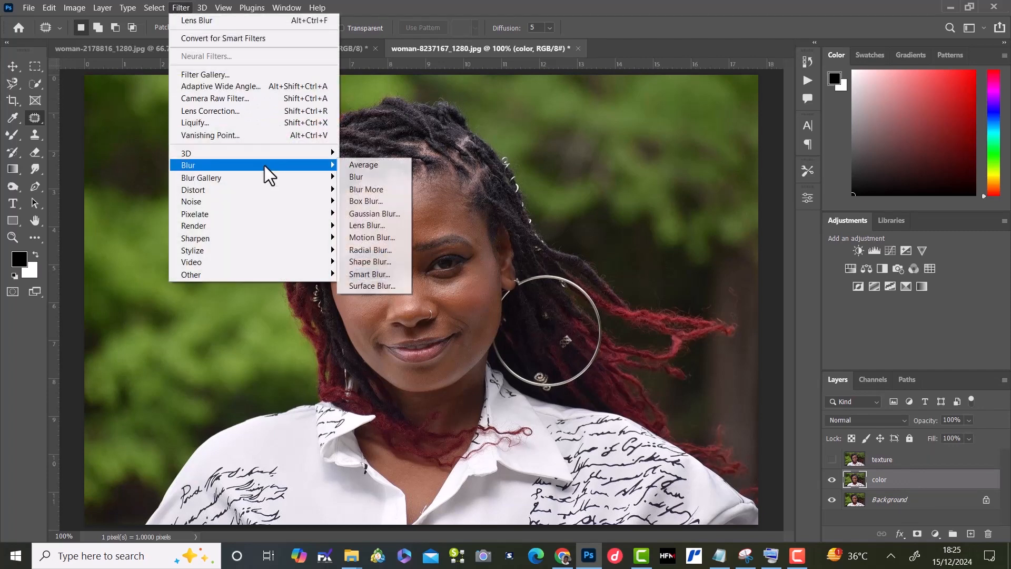
click(378, 214)
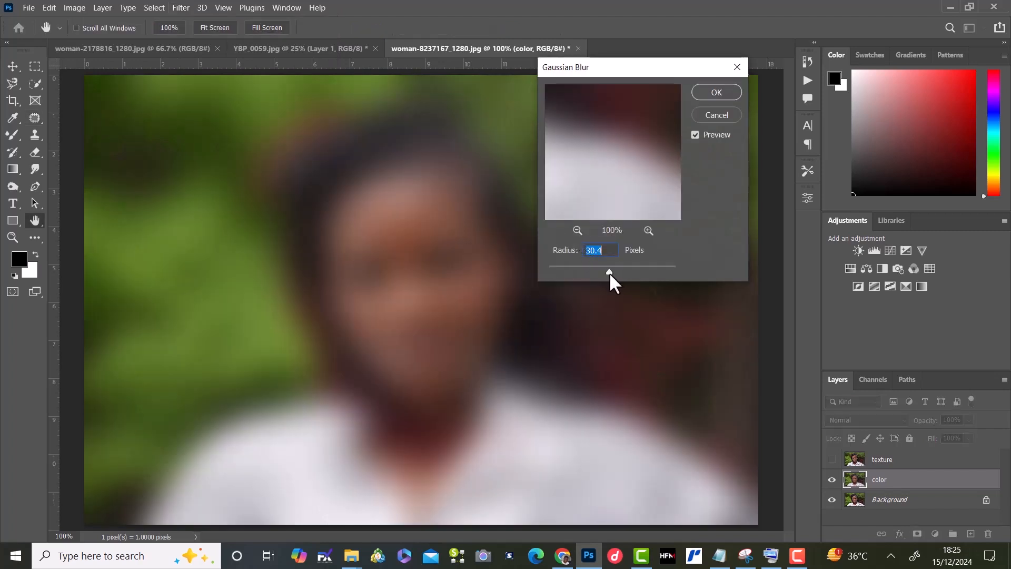
drag(608, 272, 530, 269)
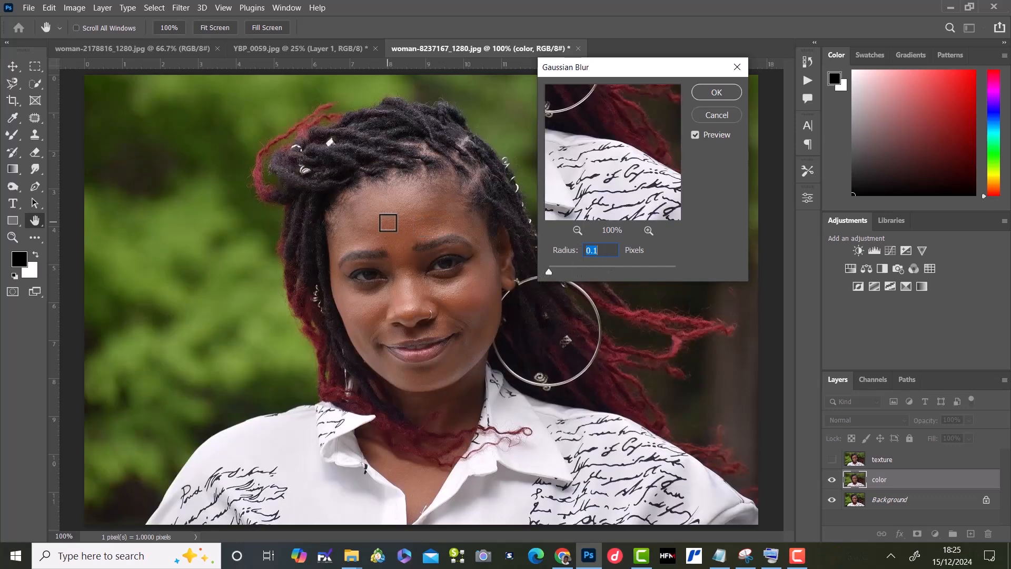
click(388, 223)
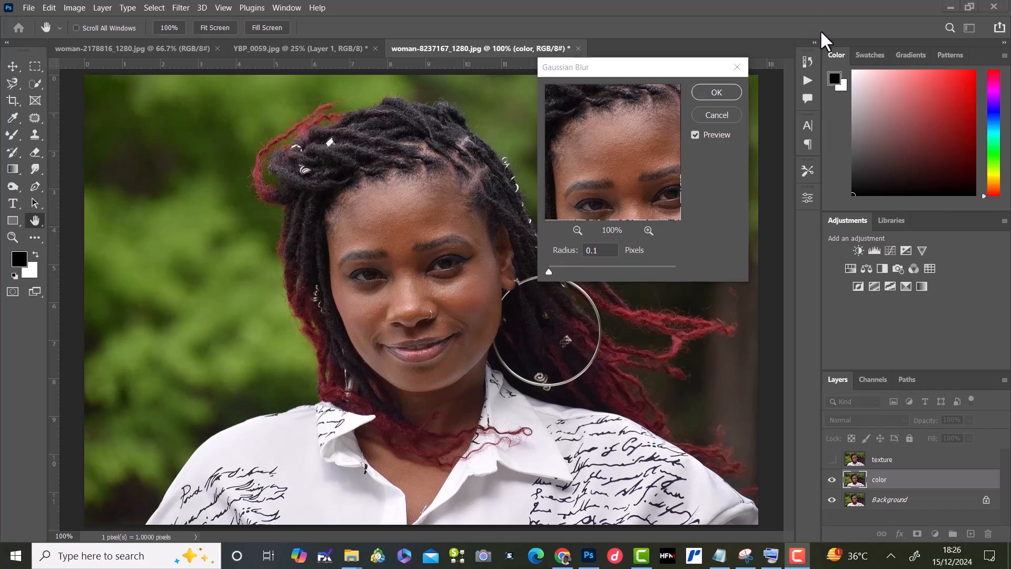
click(419, 208)
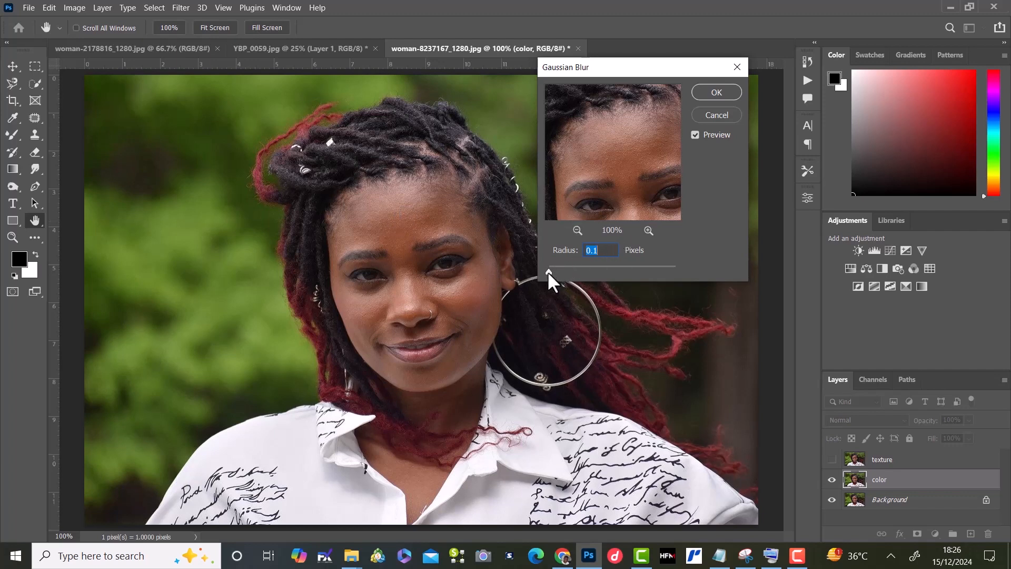
Step: Raise the Gaussian Blur radius to about 3 pixels, just enough to smooth the skin, and apply it to the color layer
drag(547, 271, 585, 270)
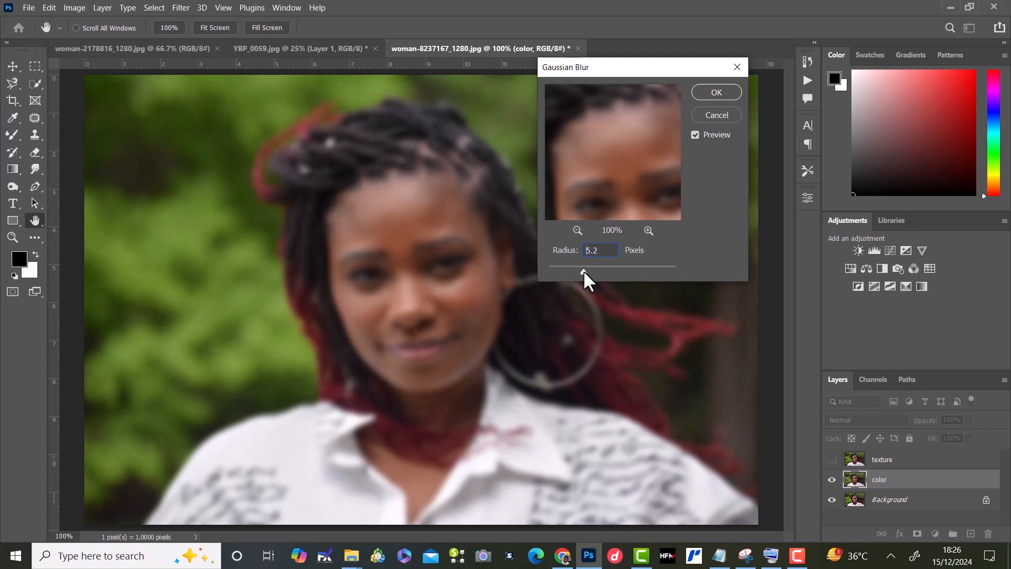
drag(583, 271, 580, 270)
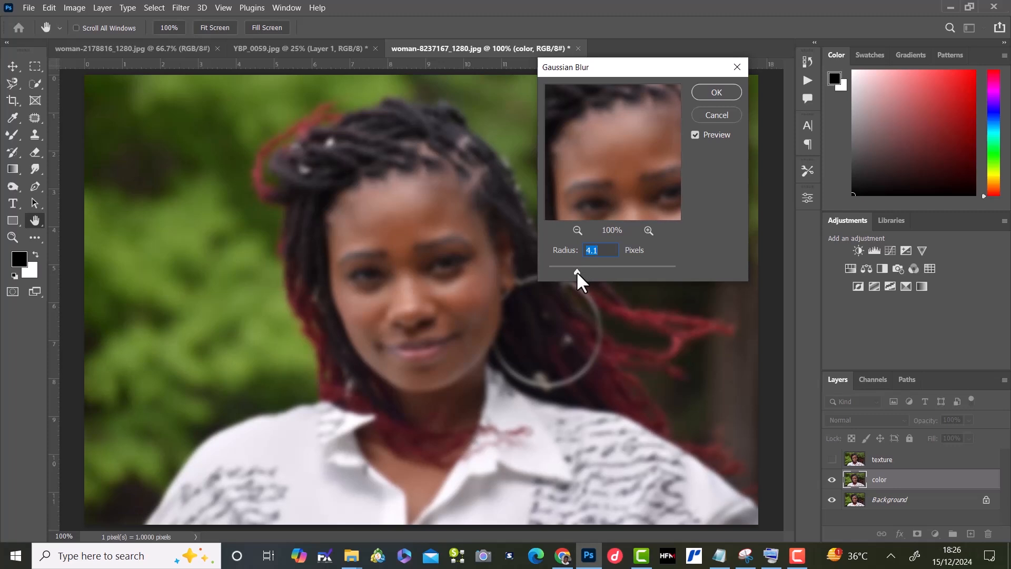
drag(577, 270, 561, 272)
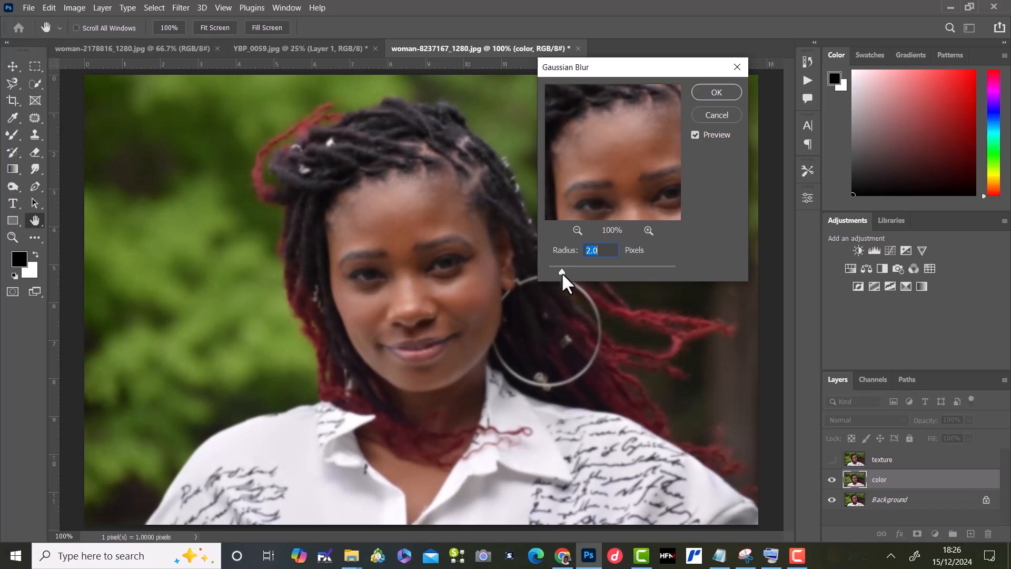
drag(561, 272, 563, 271)
drag(563, 270, 569, 269)
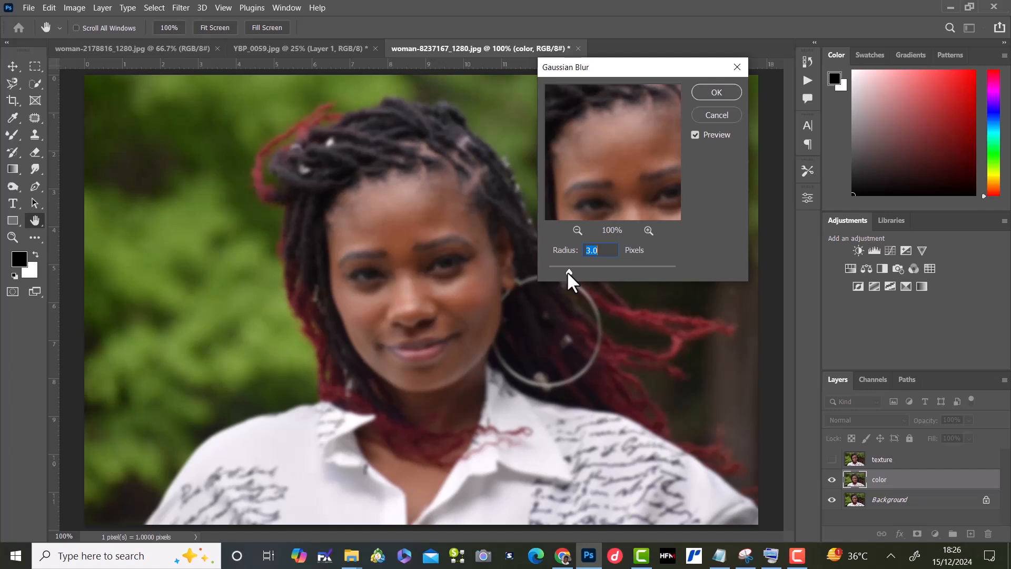
drag(568, 273, 566, 273)
click(717, 93)
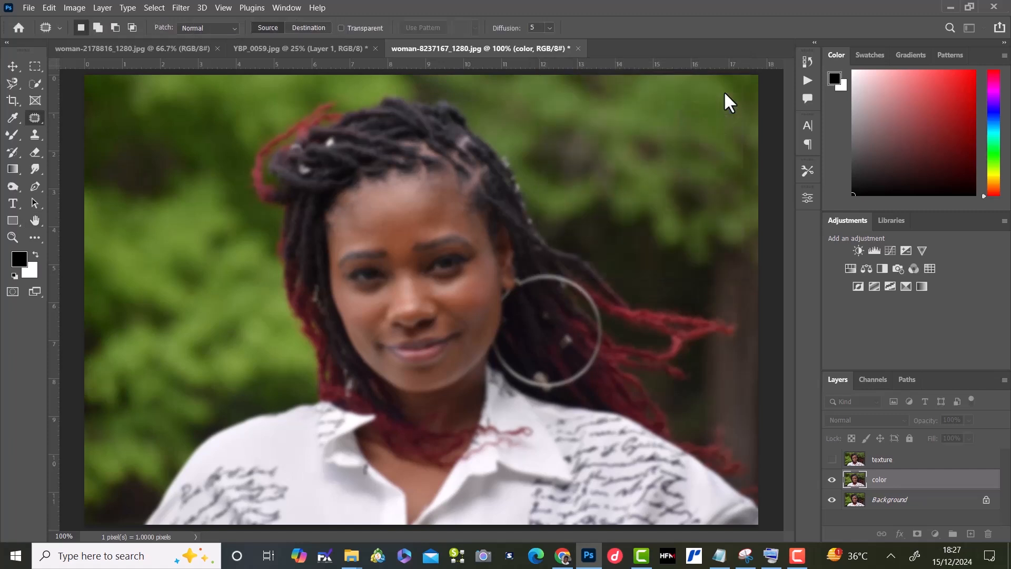
Step: Show the texture layer and use Apply Image on it with the color layer as source and Subtract blending
click(832, 459)
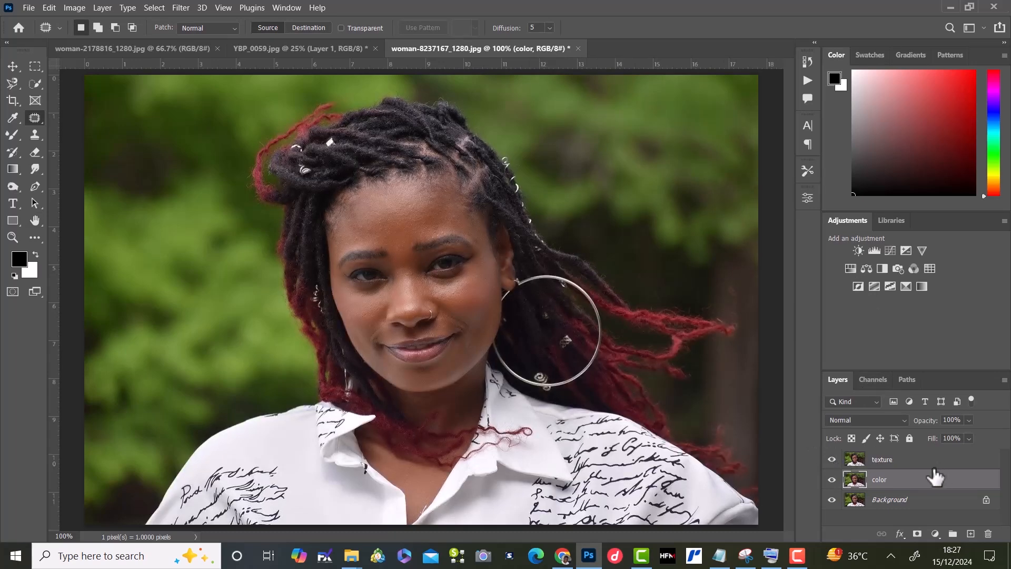
click(917, 459)
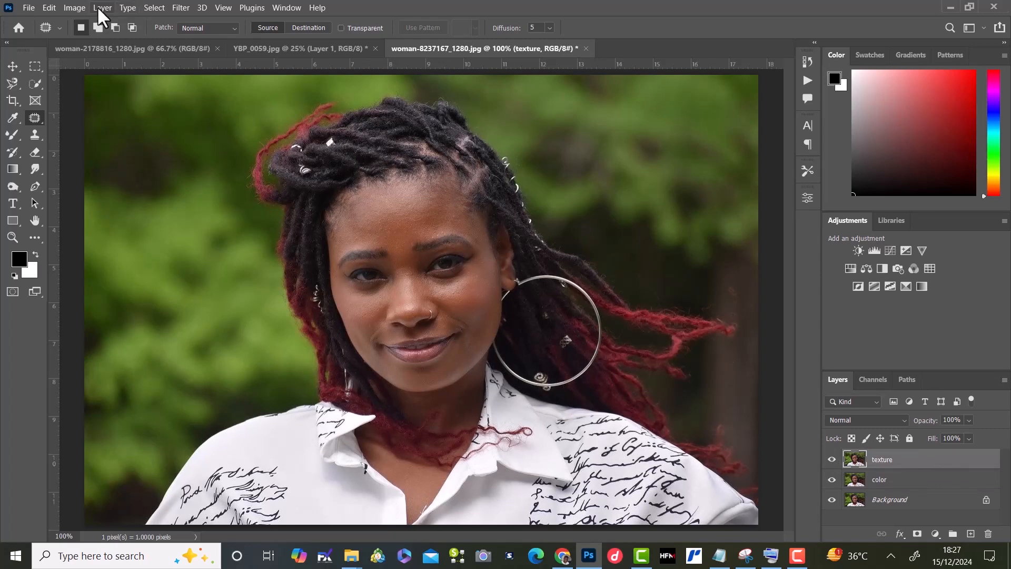
click(69, 3)
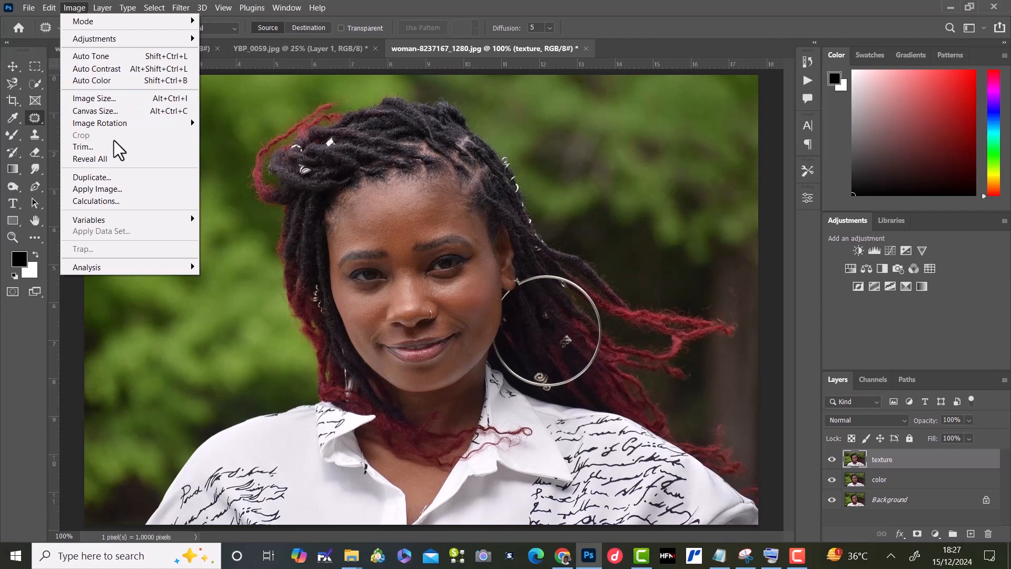
click(118, 189)
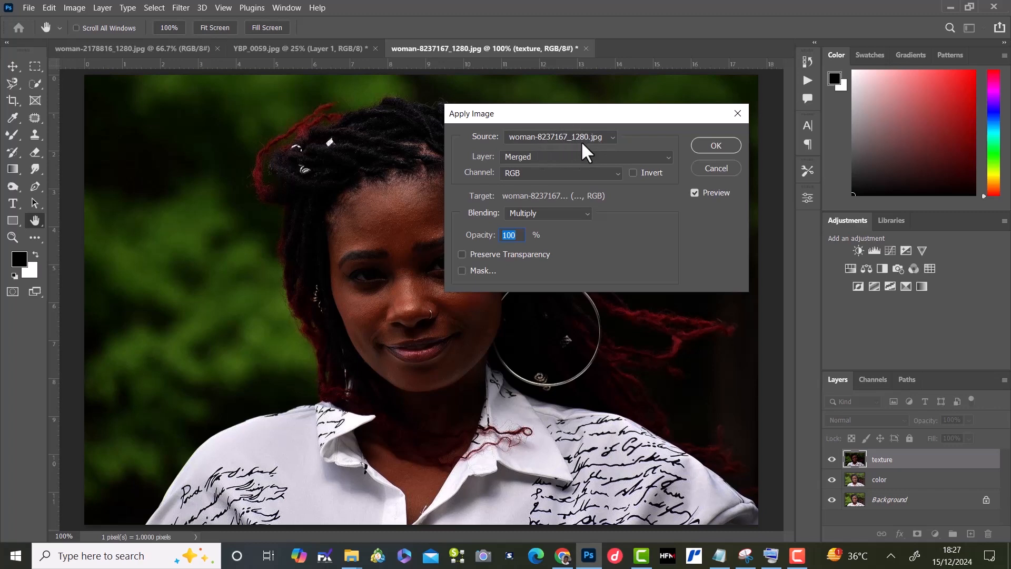
click(549, 156)
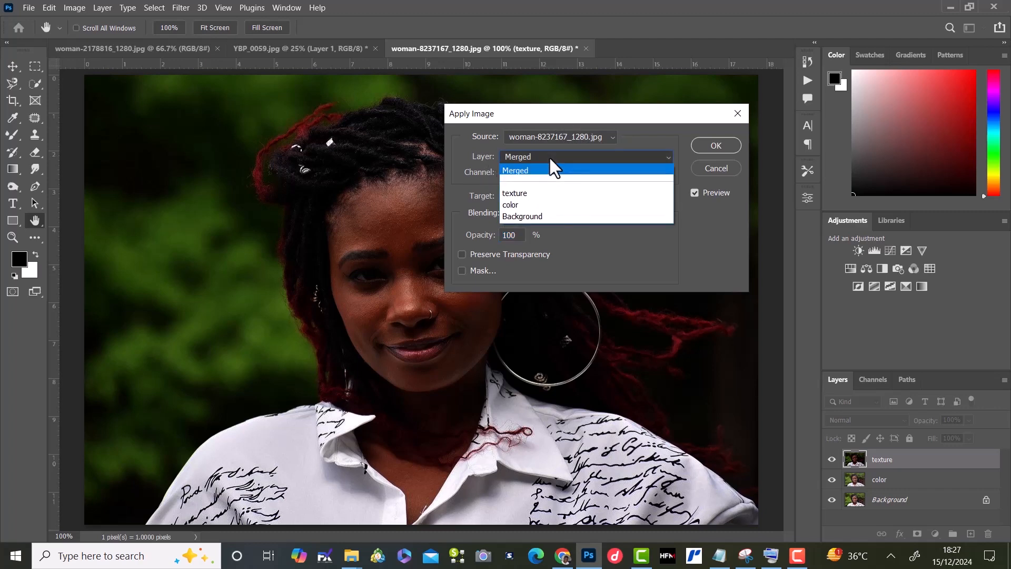
click(536, 206)
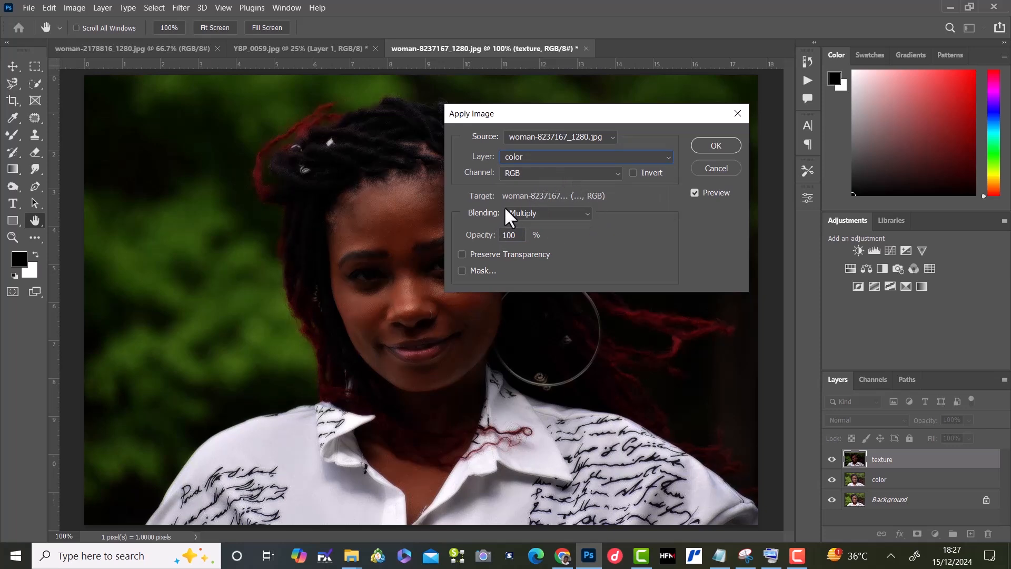
click(585, 213)
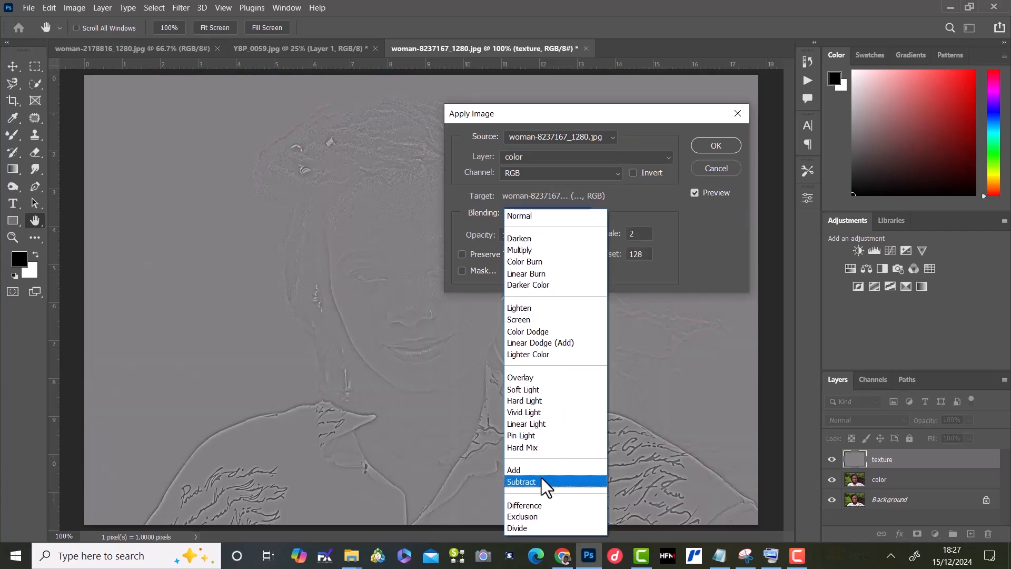
click(541, 480)
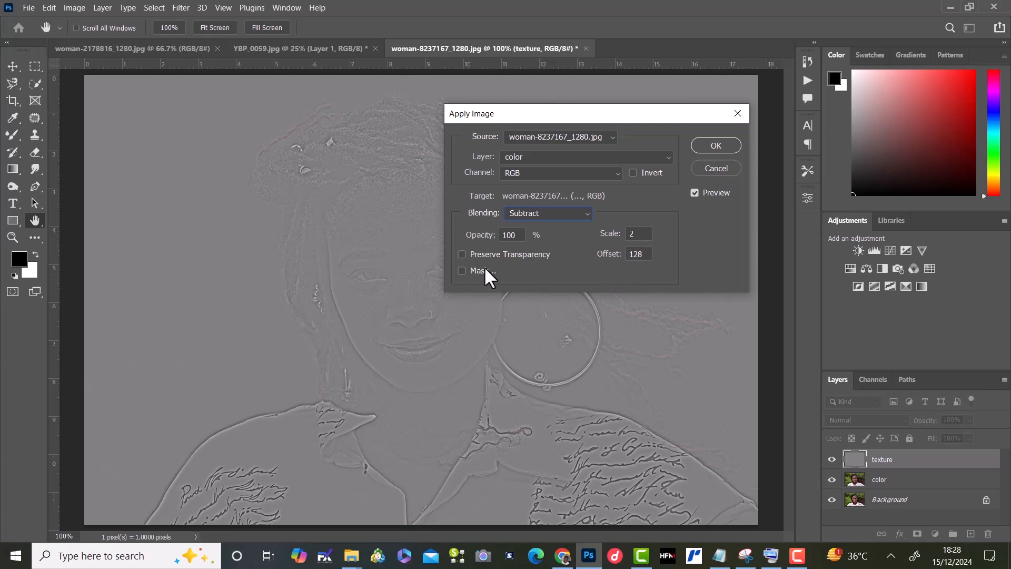
click(715, 150)
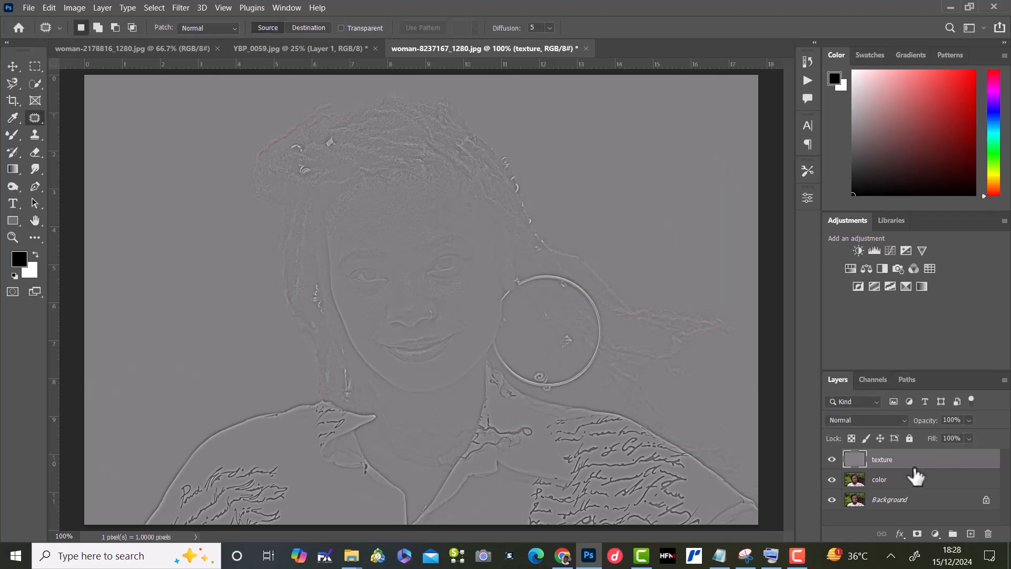
Step: Set the texture layer's blend mode to Linear Light and group it with the color layer
click(898, 416)
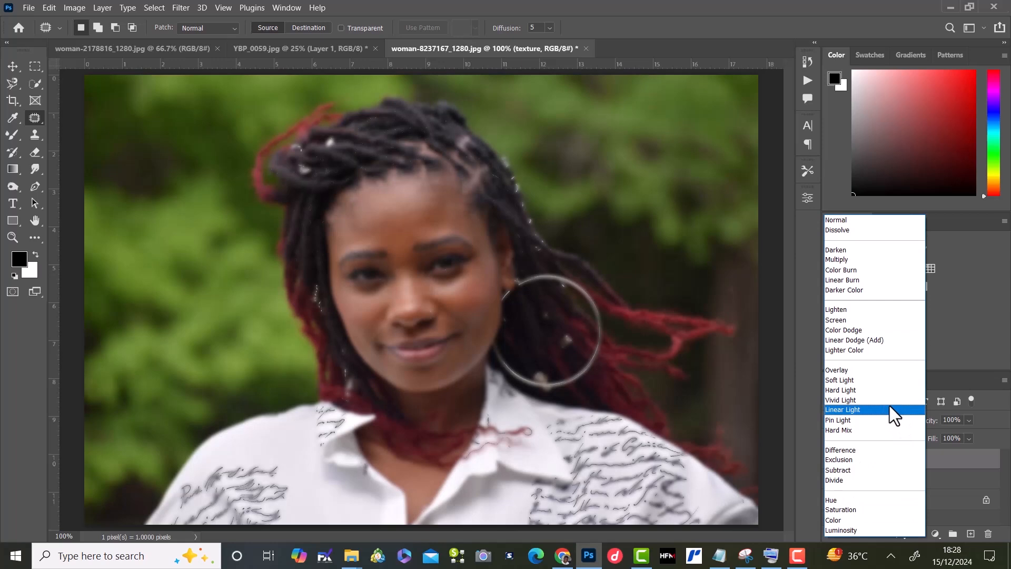
click(889, 409)
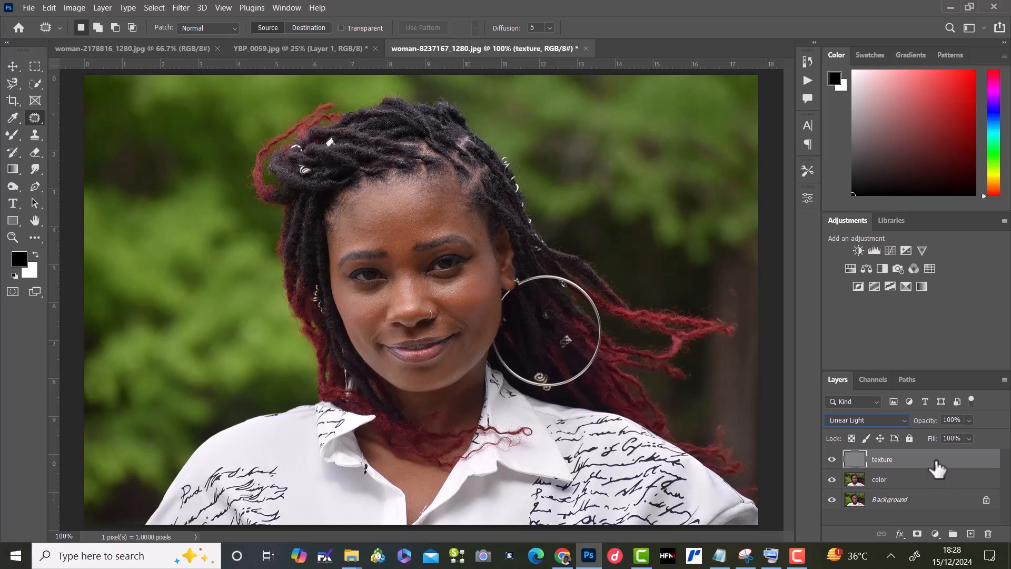
ctrl+click(940, 487)
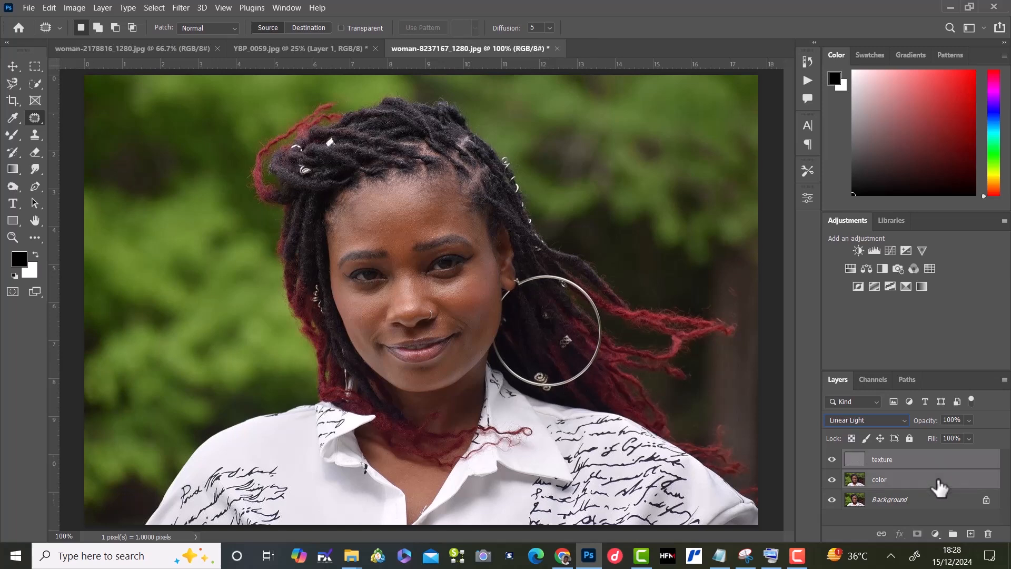
drag(940, 487, 955, 533)
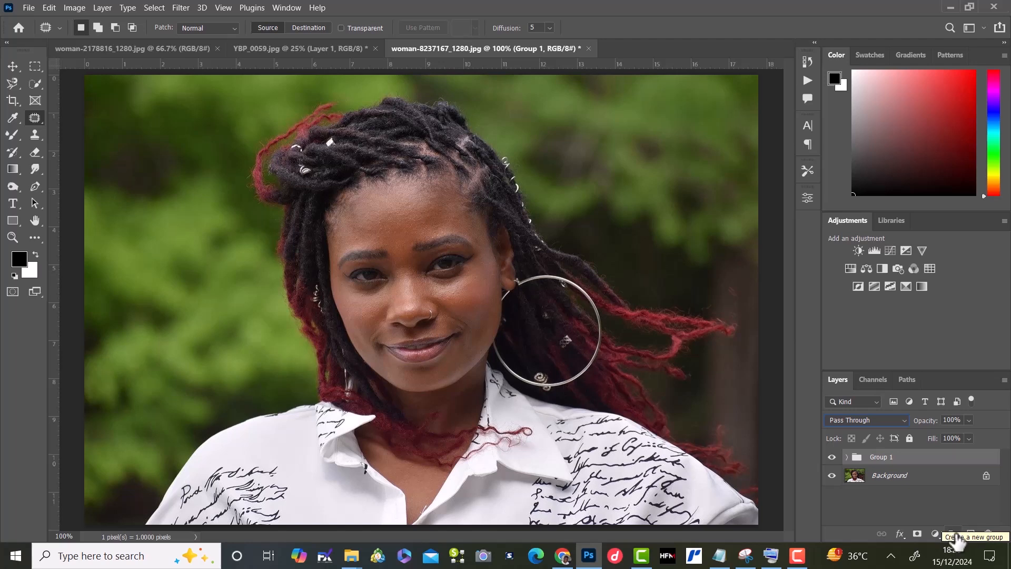
Step: Expand Group 1, make the color layer active and hide the texture layer
click(848, 457)
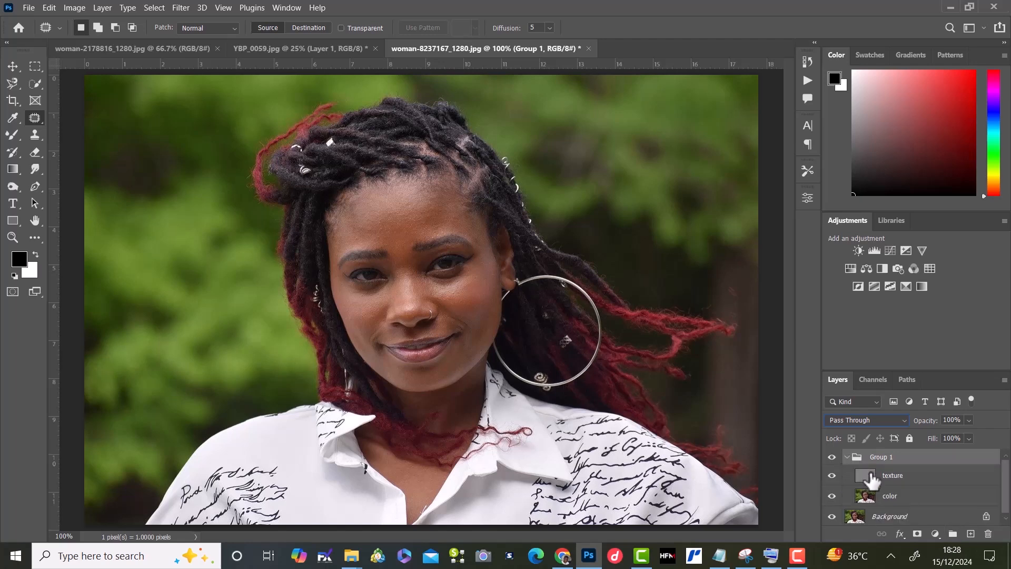
click(921, 499)
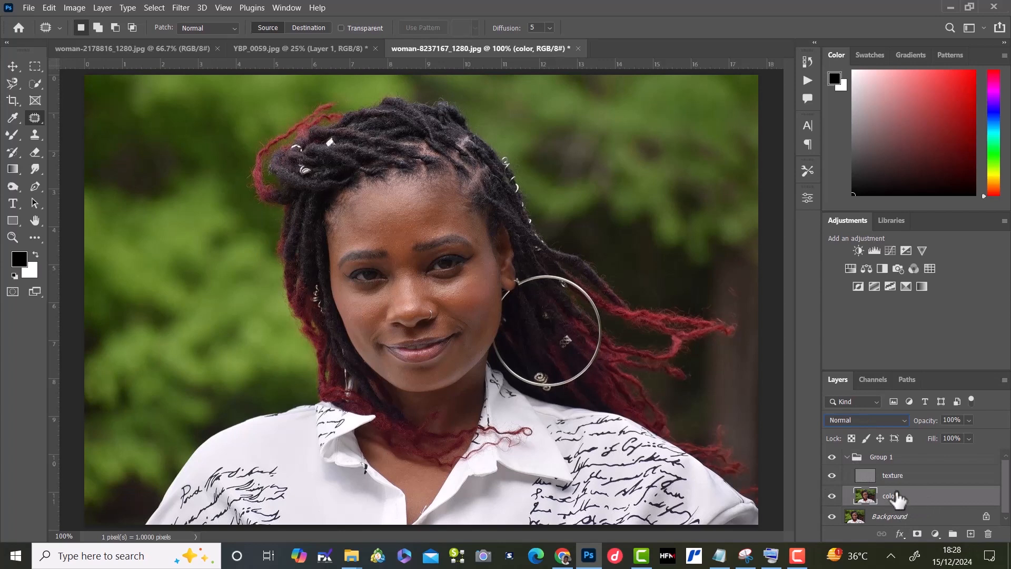
click(831, 477)
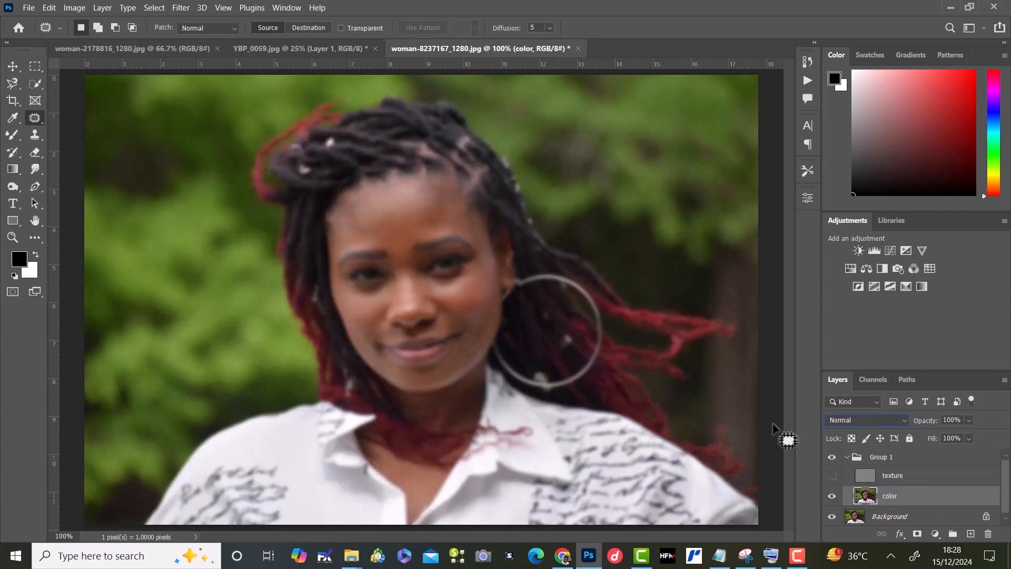
Step: Prepare the Mixer Brush at a size of 100 pixels and set it to Clean Brush
click(9, 132)
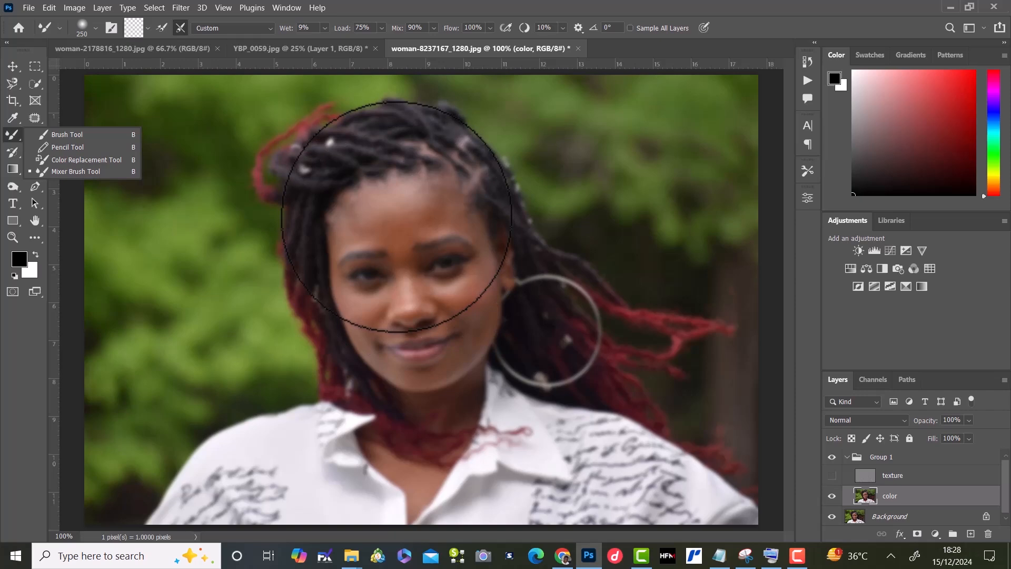
key(bracketleft)
key(bracketleft)
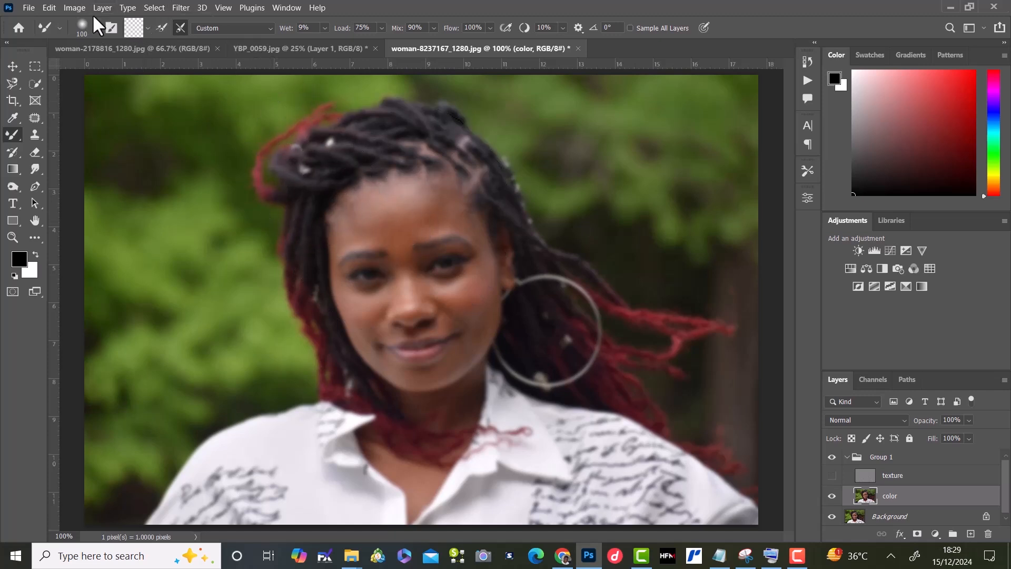
click(146, 28)
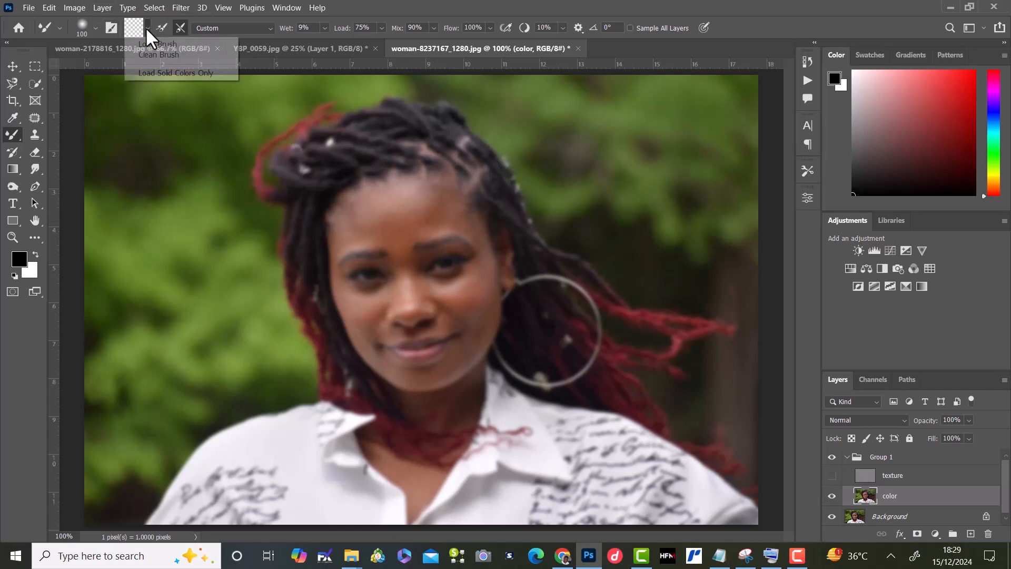
click(155, 54)
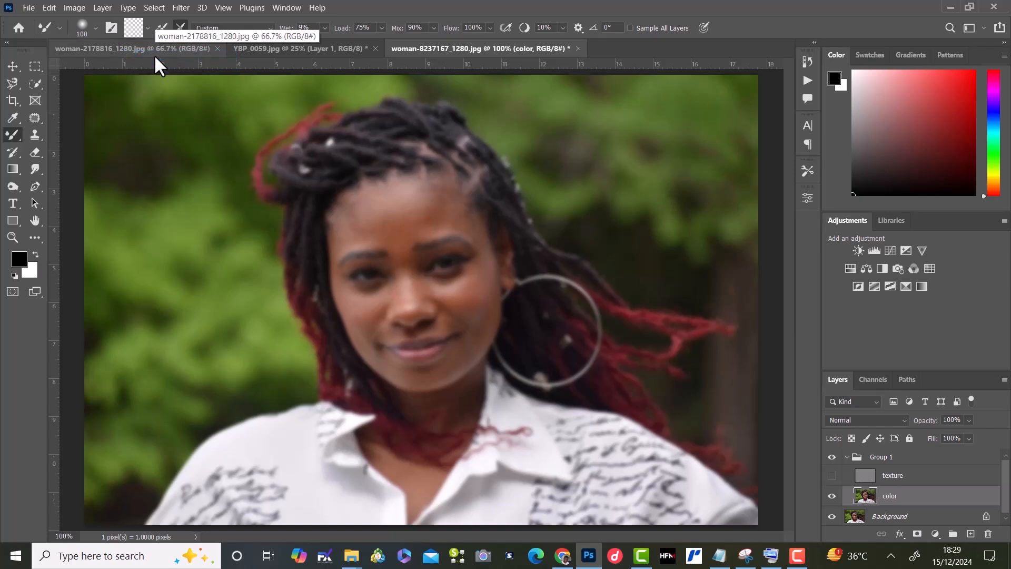
click(180, 27)
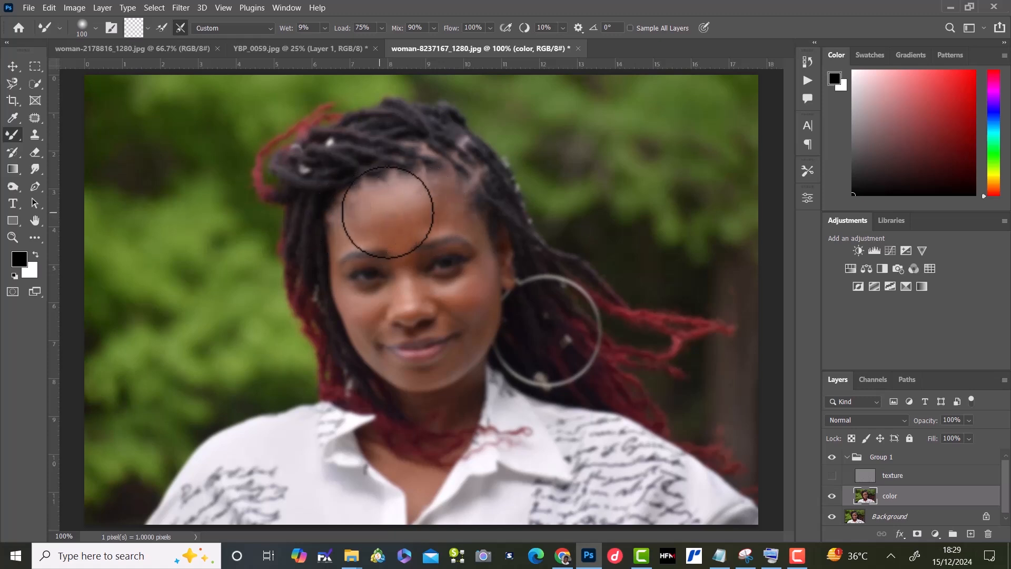
Step: Smooth the forehead and cheeks on the color layer with the Mixer Brush, reducing its size to 60 and 40 pixels, and show the texture layer again
drag(373, 221, 446, 205)
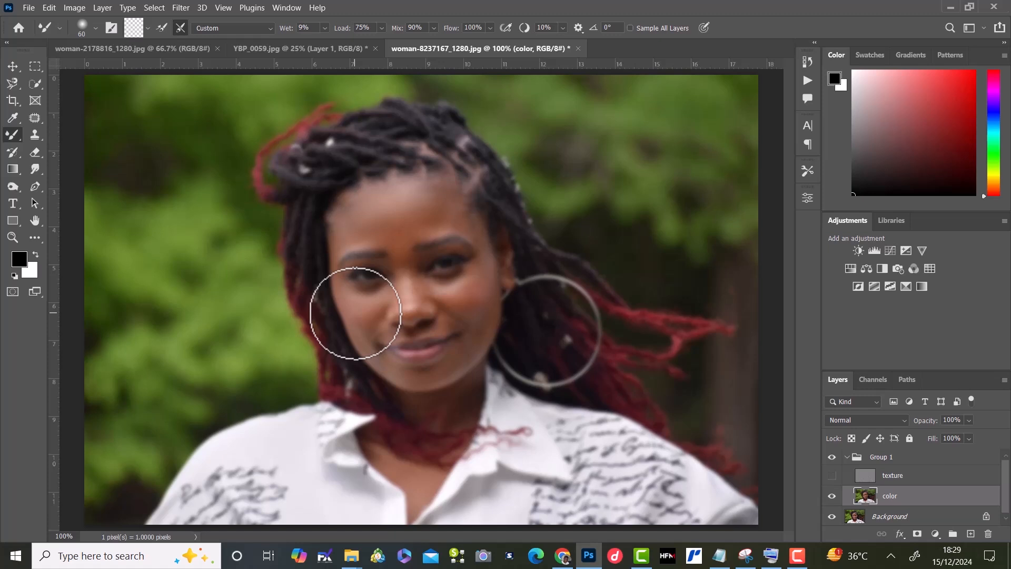
key(bracketleft)
key(bracketleft)
key(bracketleft)
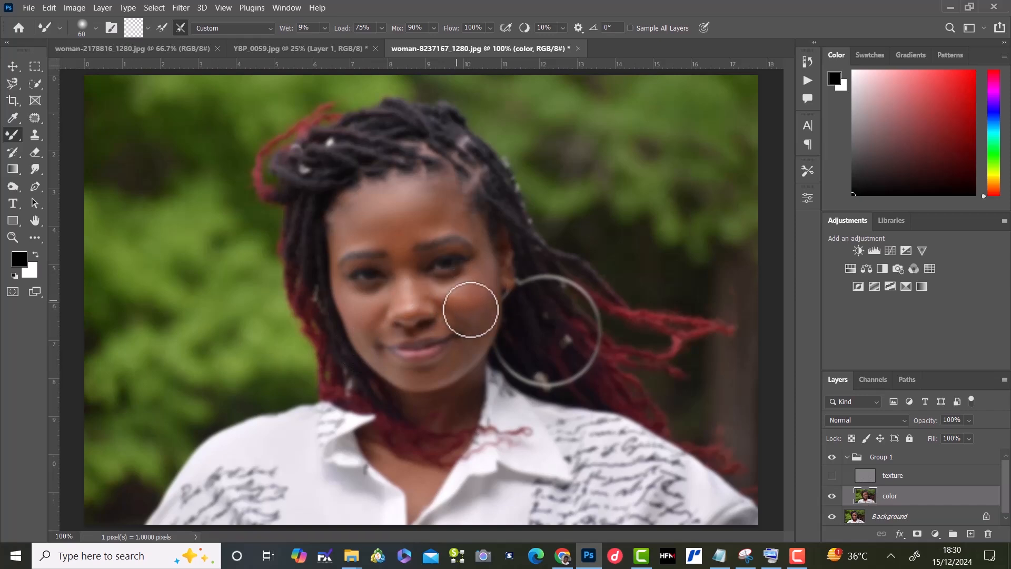
mouse_move(475, 306)
mouse_down()
mouse_move(448, 297)
mouse_move(479, 316)
mouse_move(482, 303)
mouse_move(476, 319)
mouse_move(490, 278)
mouse_move(474, 352)
mouse_move(484, 314)
mouse_move(483, 360)
mouse_move(485, 308)
mouse_move(452, 379)
mouse_move(421, 388)
mouse_move(396, 377)
mouse_move(440, 381)
mouse_move(465, 358)
mouse_move(453, 370)
mouse_move(482, 333)
mouse_move(477, 233)
mouse_up()
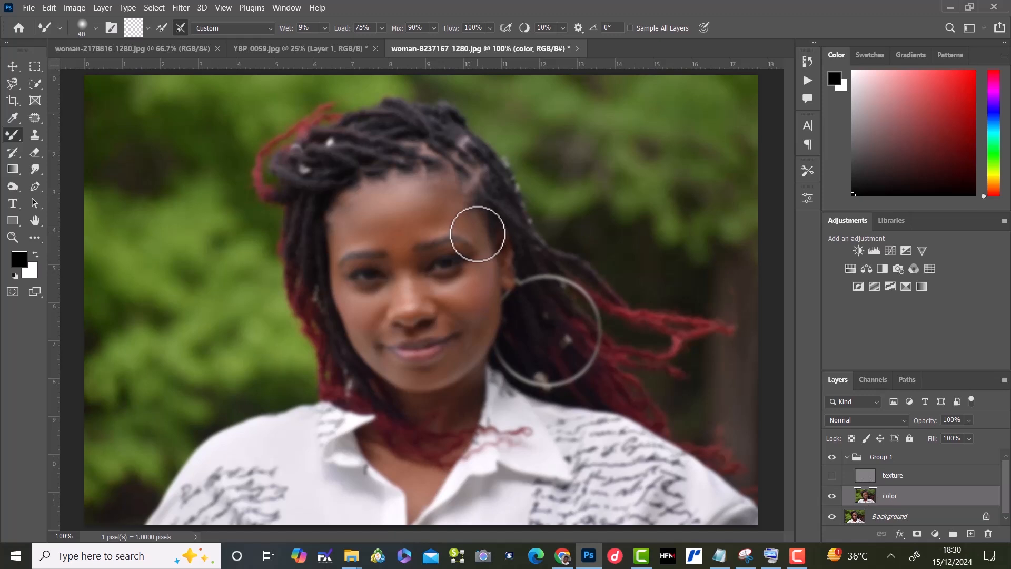
mouse_move(477, 234)
mouse_down()
mouse_move(467, 223)
mouse_move(485, 241)
mouse_move(472, 224)
mouse_move(480, 283)
mouse_move(454, 298)
mouse_move(400, 295)
mouse_move(426, 285)
mouse_move(443, 284)
mouse_move(357, 289)
mouse_move(367, 298)
mouse_up()
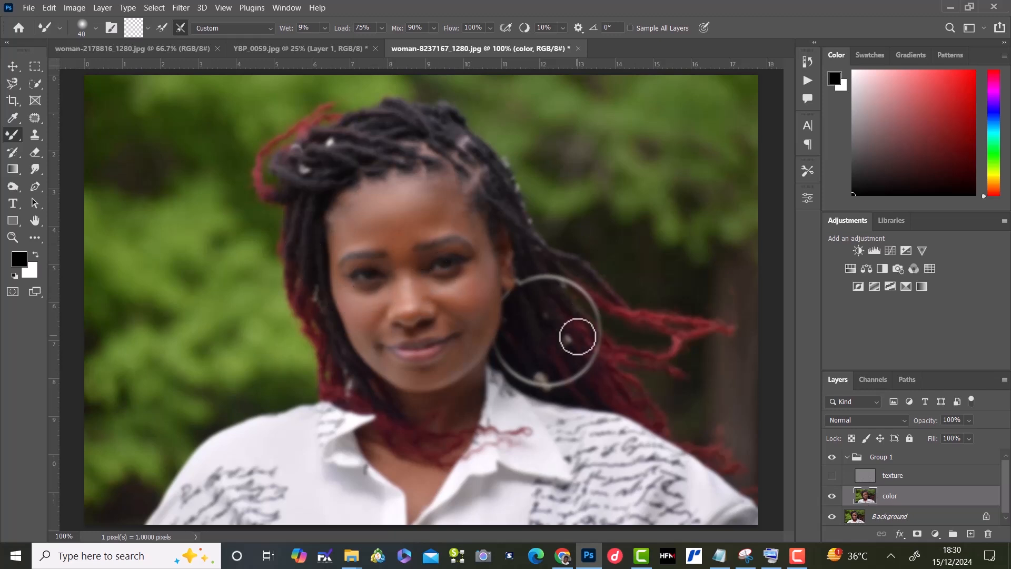
click(831, 475)
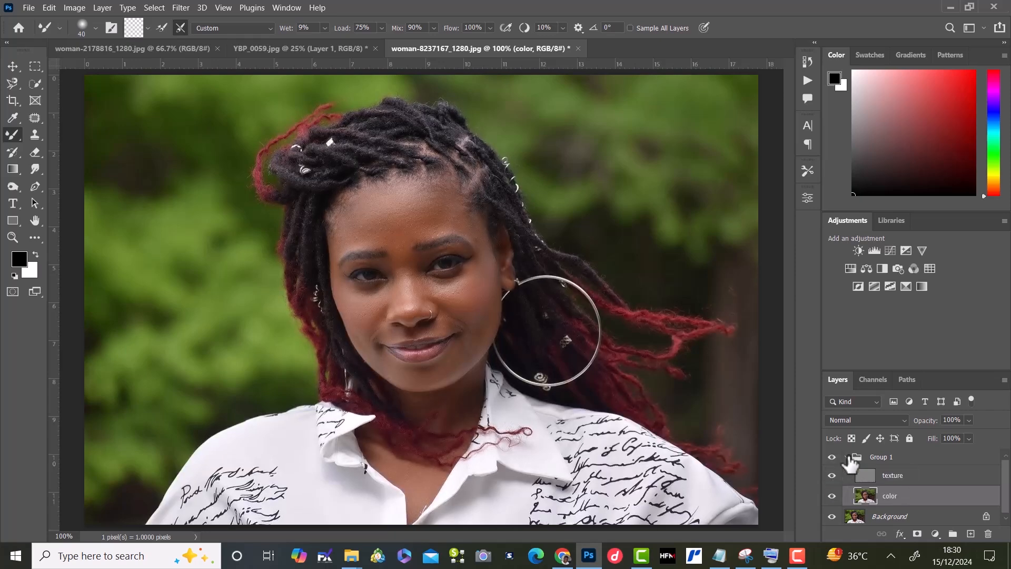
Step: Collapse Group 1 and toggle its visibility several times to compare the portrait before and after smoothing
click(847, 457)
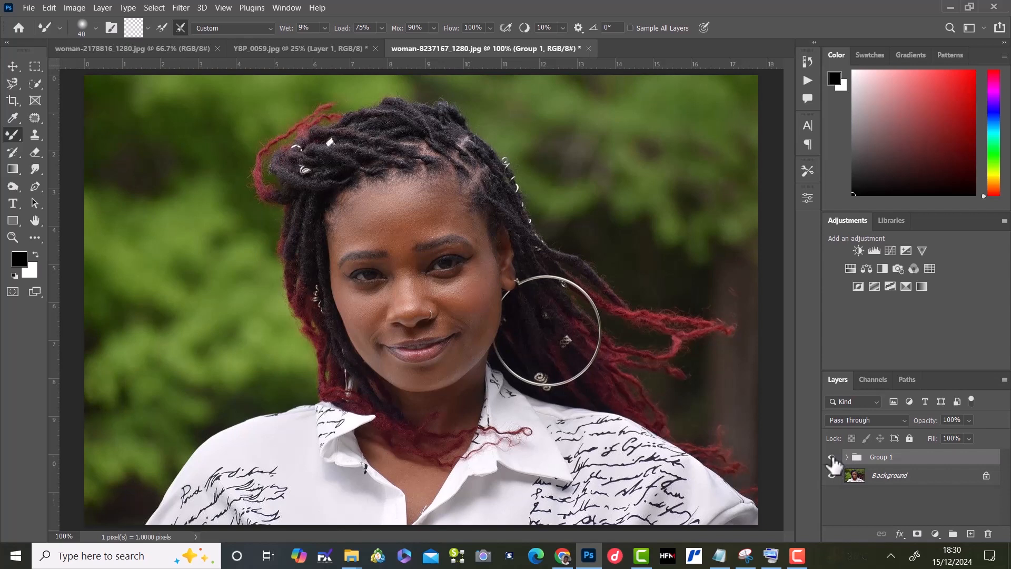
click(832, 458)
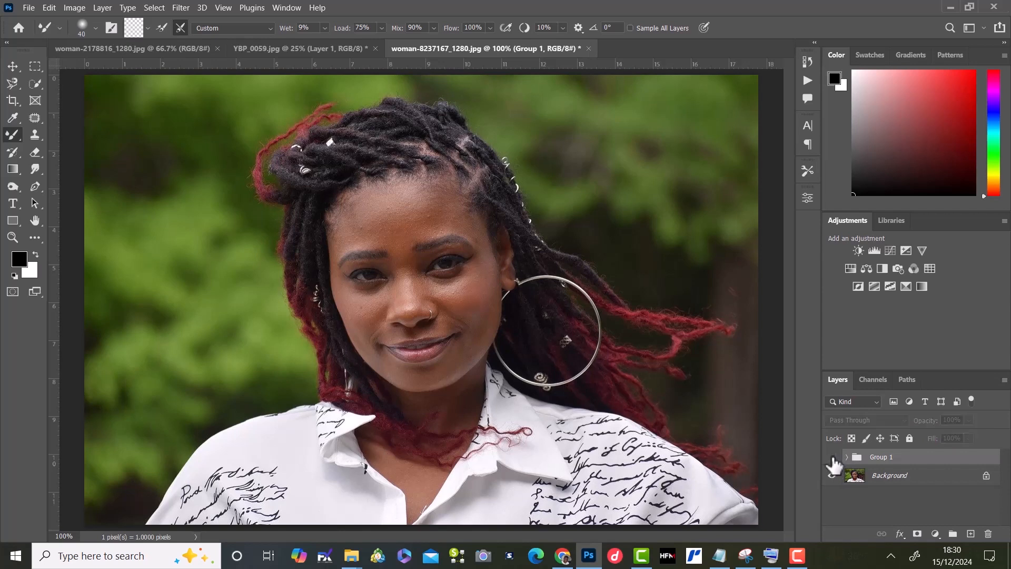
click(832, 457)
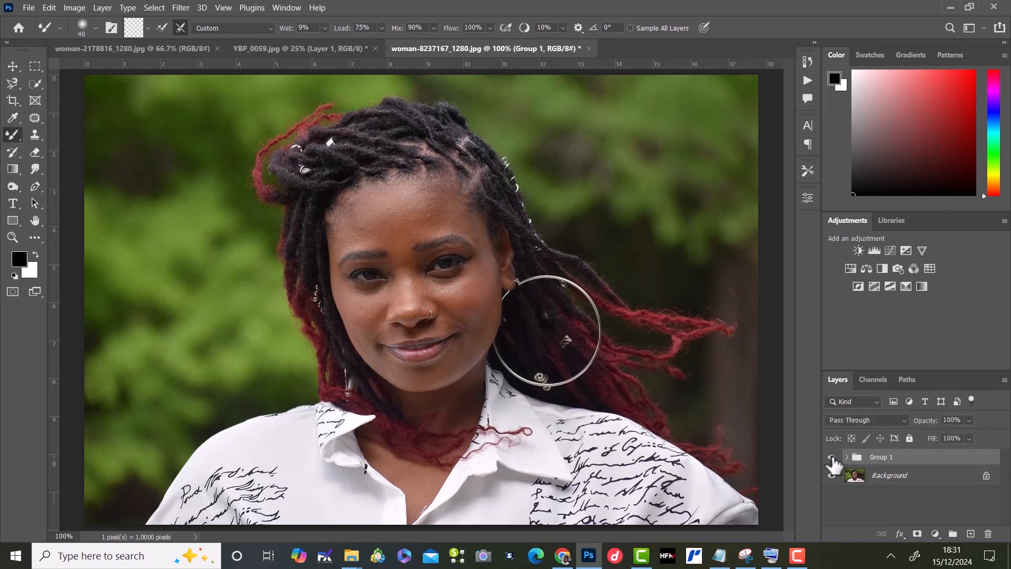
click(832, 458)
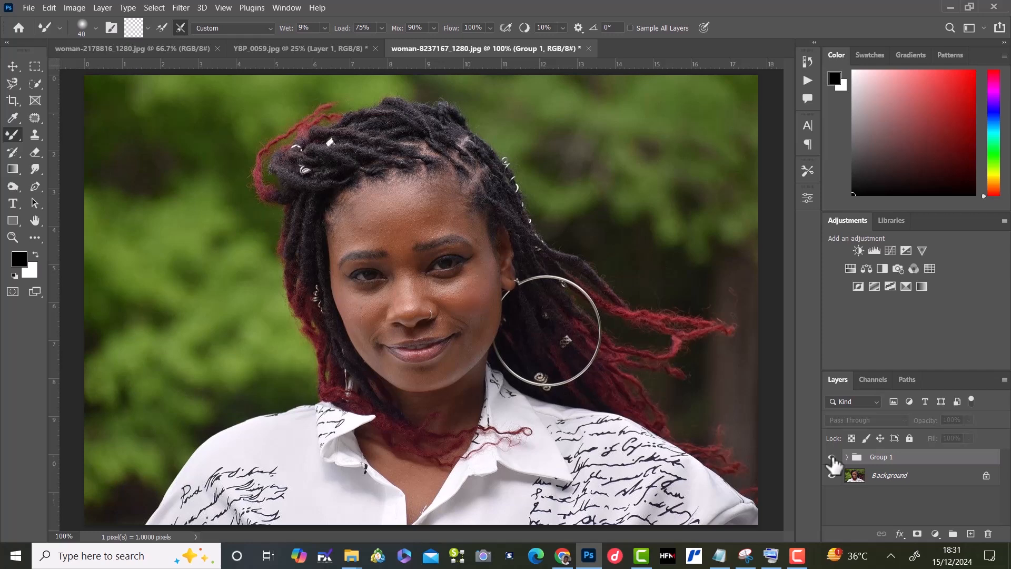
click(832, 458)
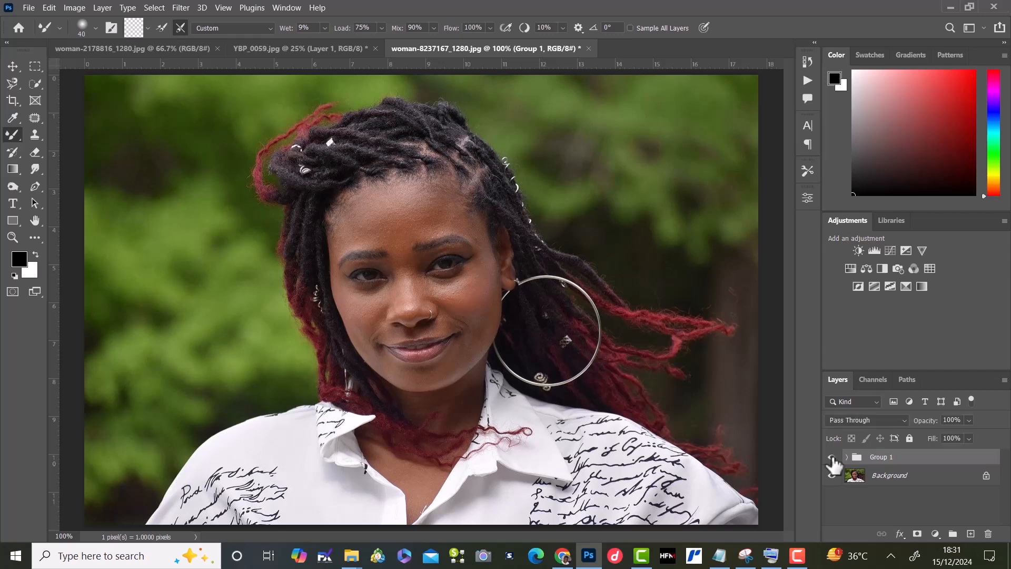
click(832, 458)
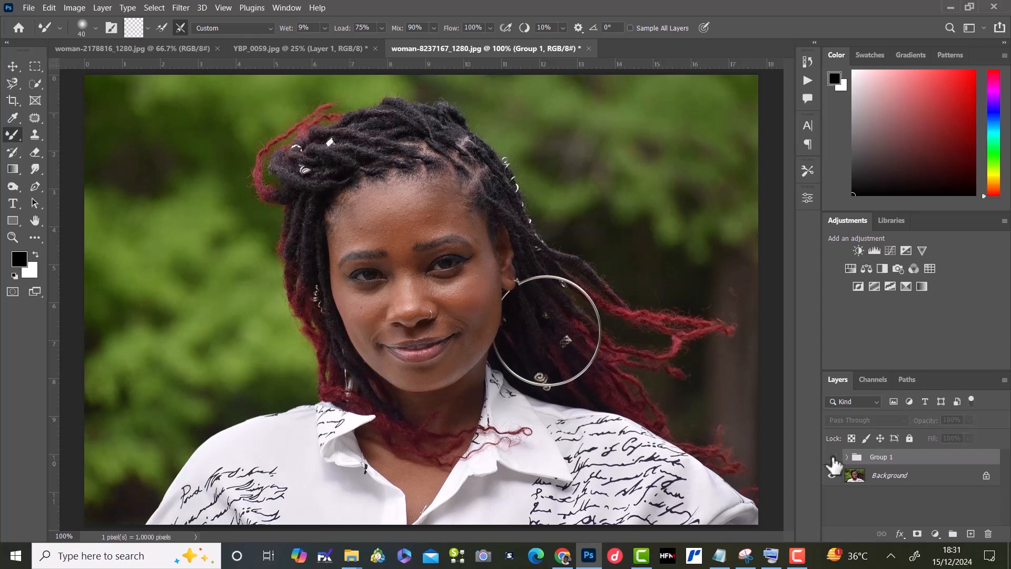
click(832, 458)
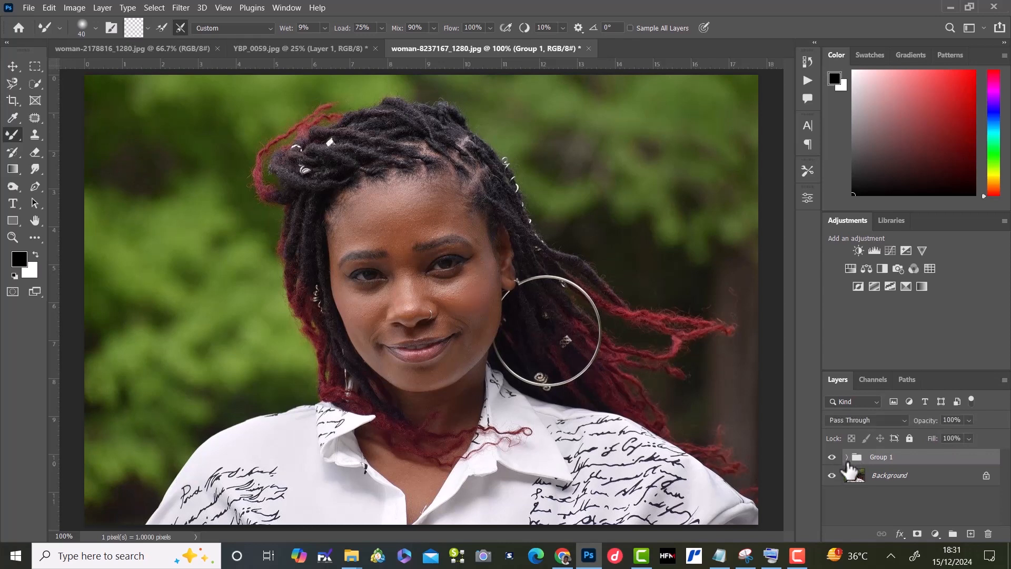
Step: Expand Group 1, make the texture layer active and switch to the Lasso Tool
click(847, 457)
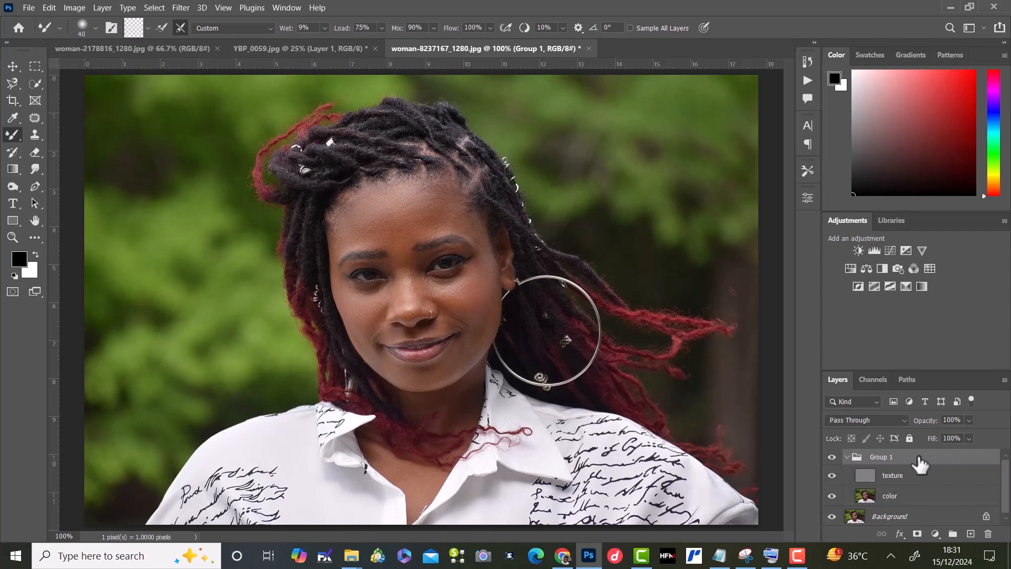
click(915, 485)
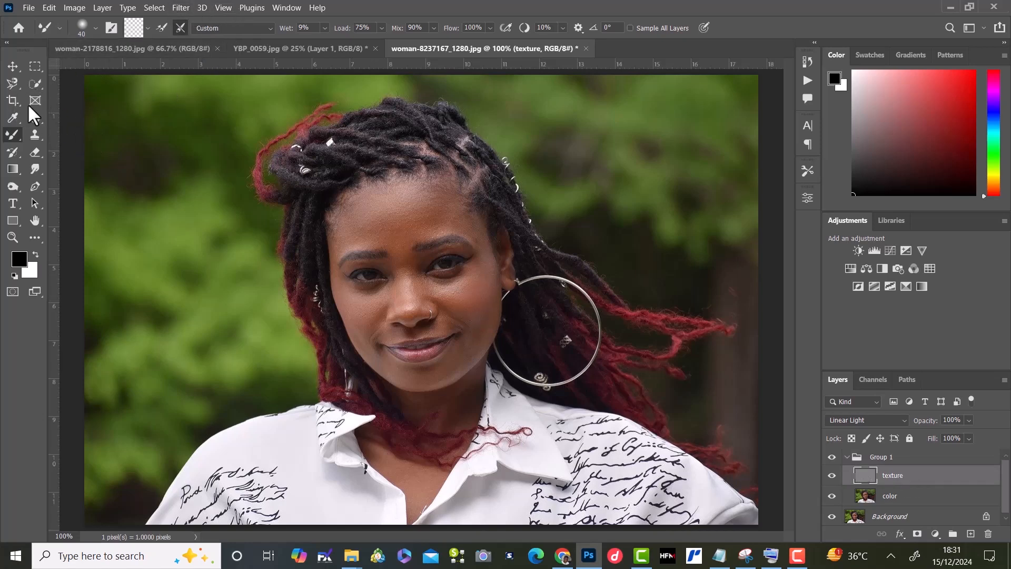
click(40, 86)
click(13, 82)
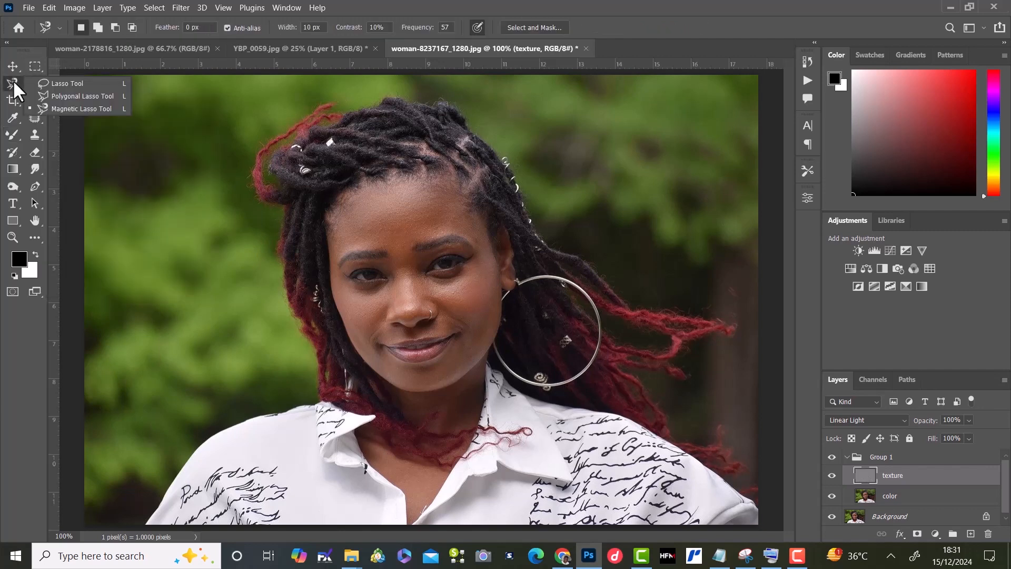
click(64, 84)
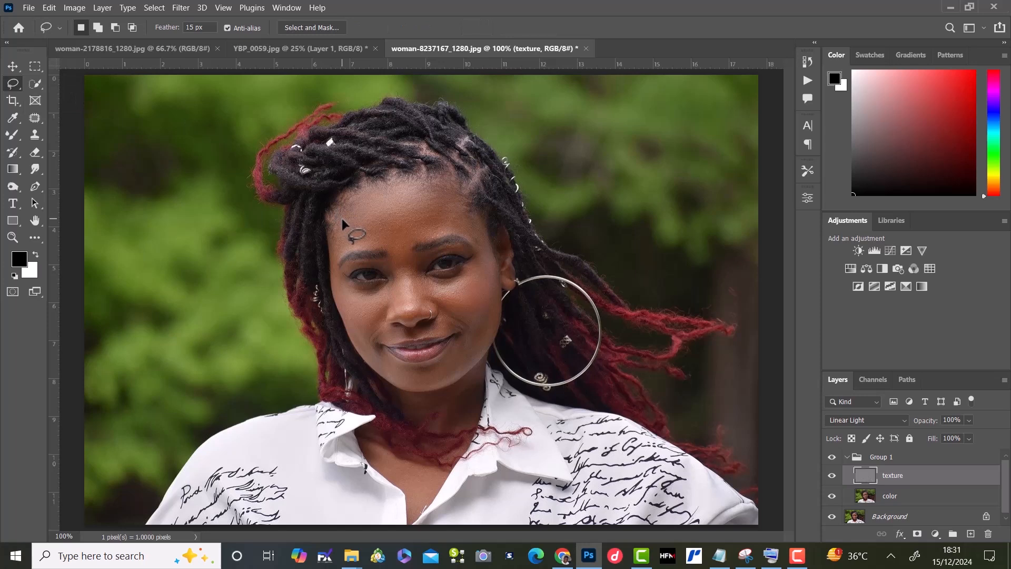
Step: Select the forehead skin with a freehand lasso, apply a Gaussian Blur with a 1.2 pixel radius to the texture layer, and deselect
mouse_move(343, 219)
mouse_down()
mouse_move(424, 185)
mouse_move(444, 200)
mouse_move(449, 228)
mouse_move(358, 245)
mouse_move(343, 225)
mouse_up()
click(184, 8)
mouse_move(286, 166)
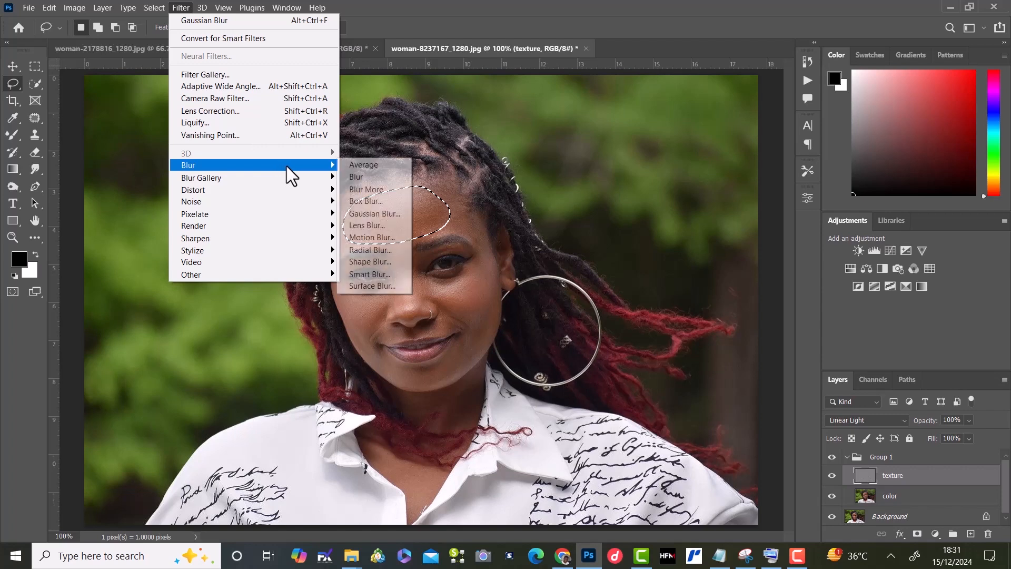
click(378, 212)
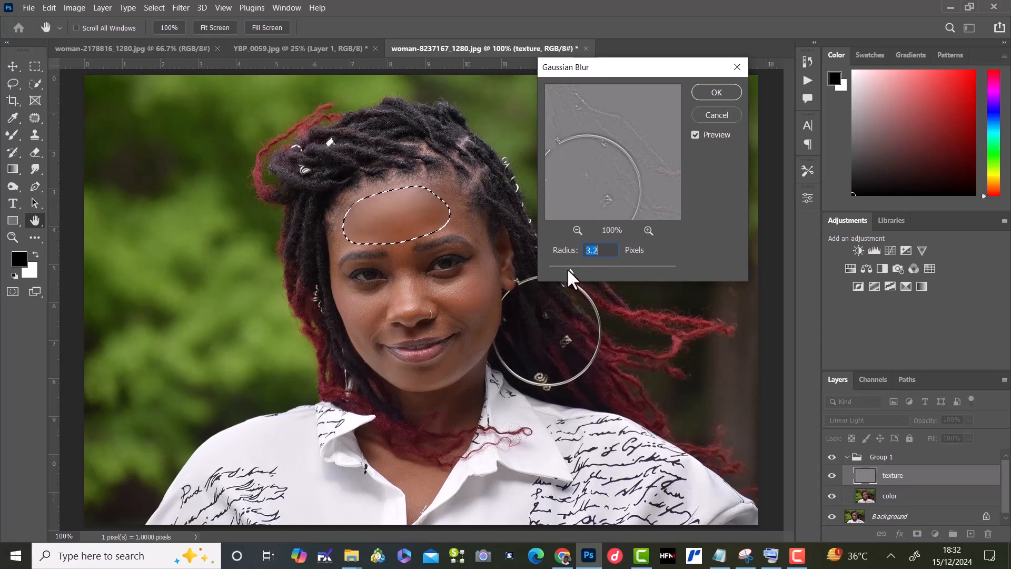
drag(568, 269, 548, 271)
click(396, 211)
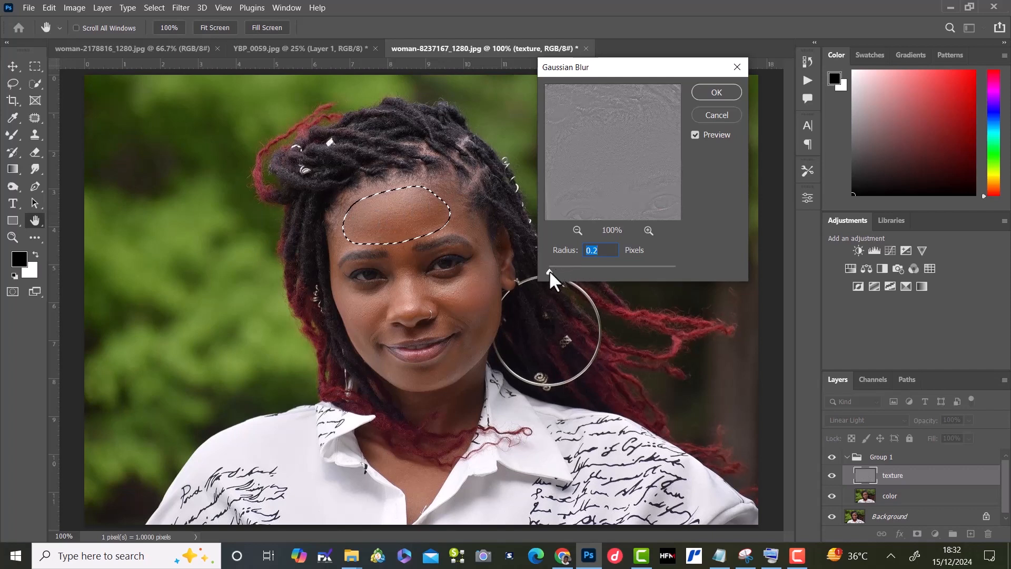
drag(549, 270, 557, 270)
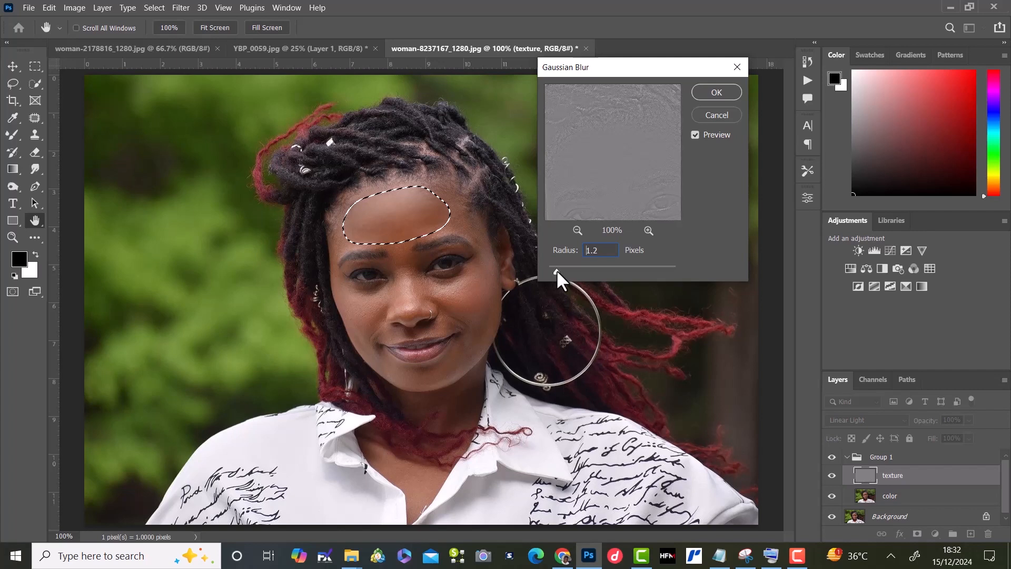
drag(557, 270, 557, 270)
click(723, 92)
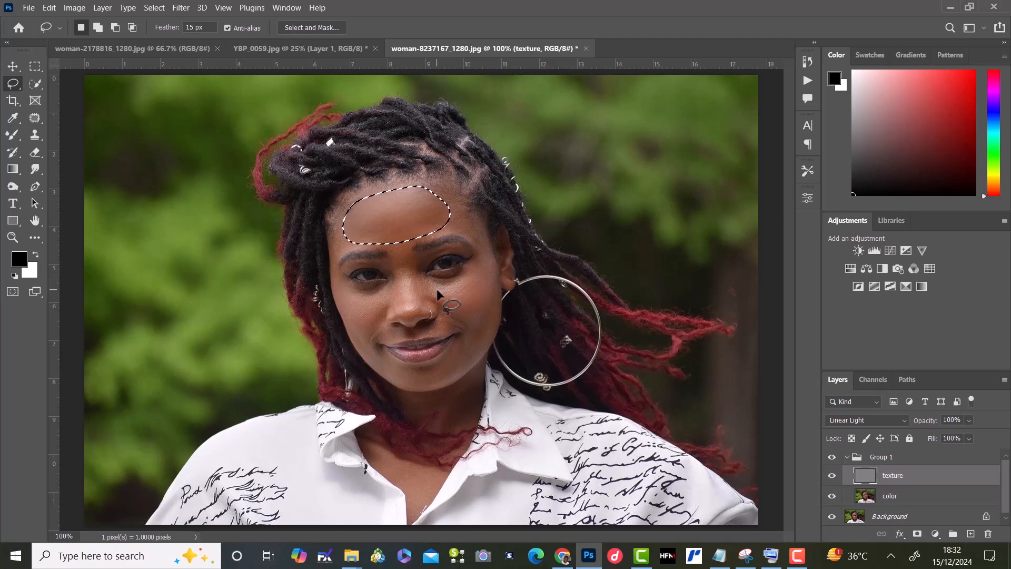
key(ctrl+d)
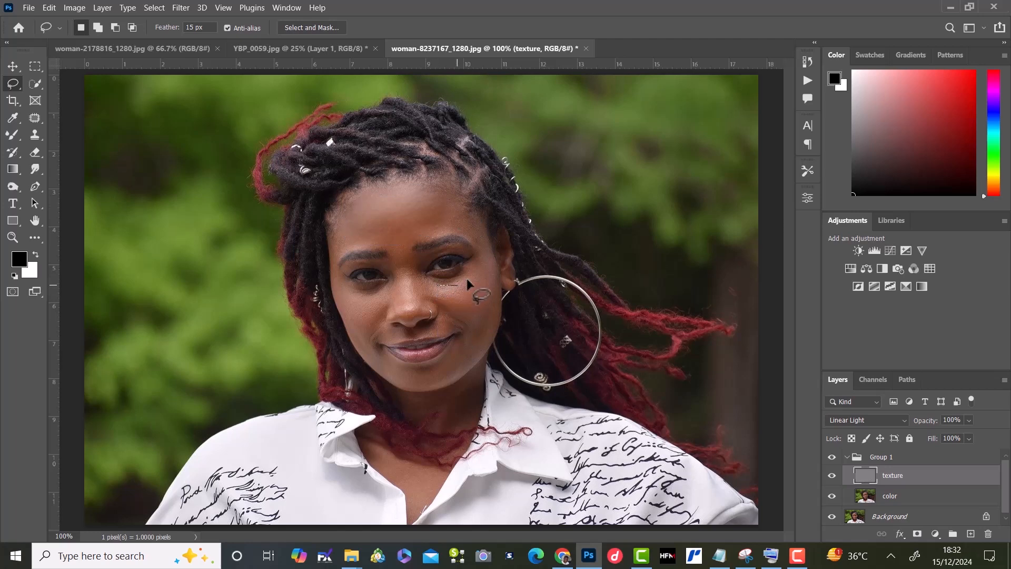
Step: Lasso the cheek beside the large hoop earring and apply the same Gaussian Blur to it on the texture layer
mouse_move(467, 282)
mouse_down()
mouse_move(476, 260)
mouse_move(488, 261)
mouse_move(498, 317)
mouse_move(475, 349)
mouse_up()
mouse_move(472, 338)
mouse_down()
mouse_move(471, 314)
mouse_move(442, 290)
mouse_up()
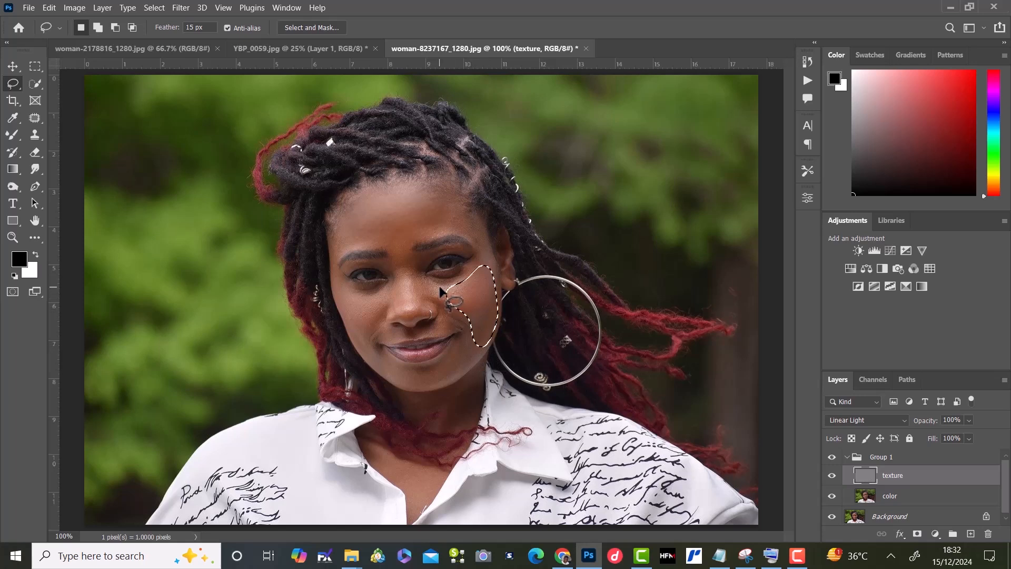
right_click(470, 299)
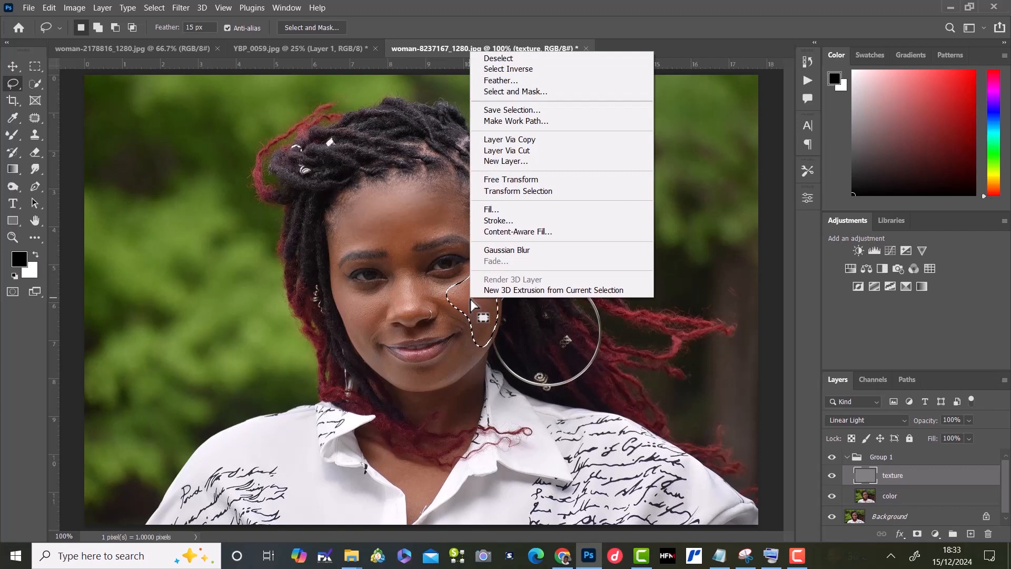
click(507, 250)
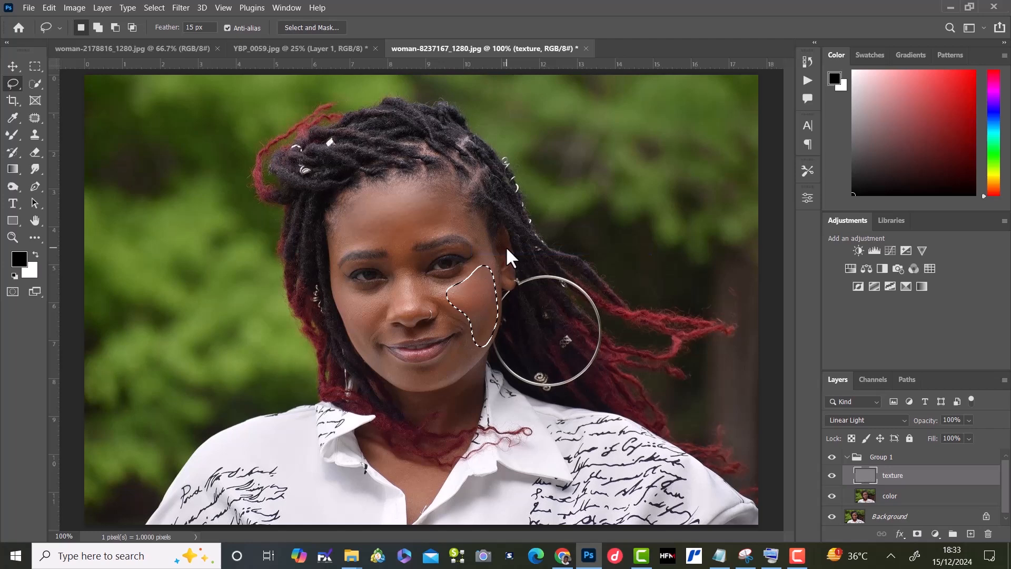
Step: Lasso the cheek on the side away from the hoop earring and repeat the Gaussian Blur there
click(346, 289)
mouse_move(346, 289)
mouse_down()
mouse_move(379, 298)
mouse_move(366, 353)
mouse_move(338, 295)
mouse_move(347, 288)
mouse_up()
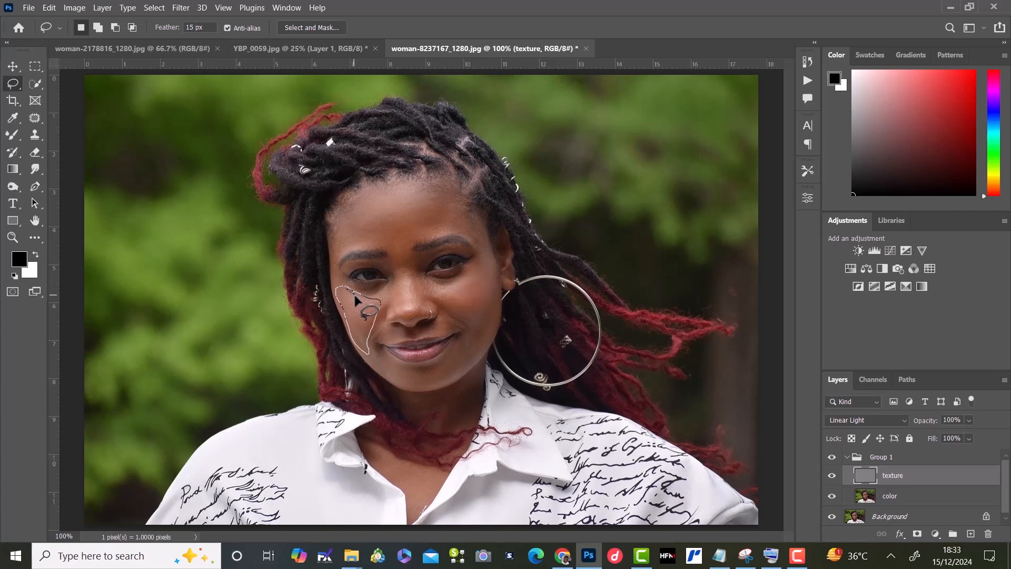
right_click(358, 316)
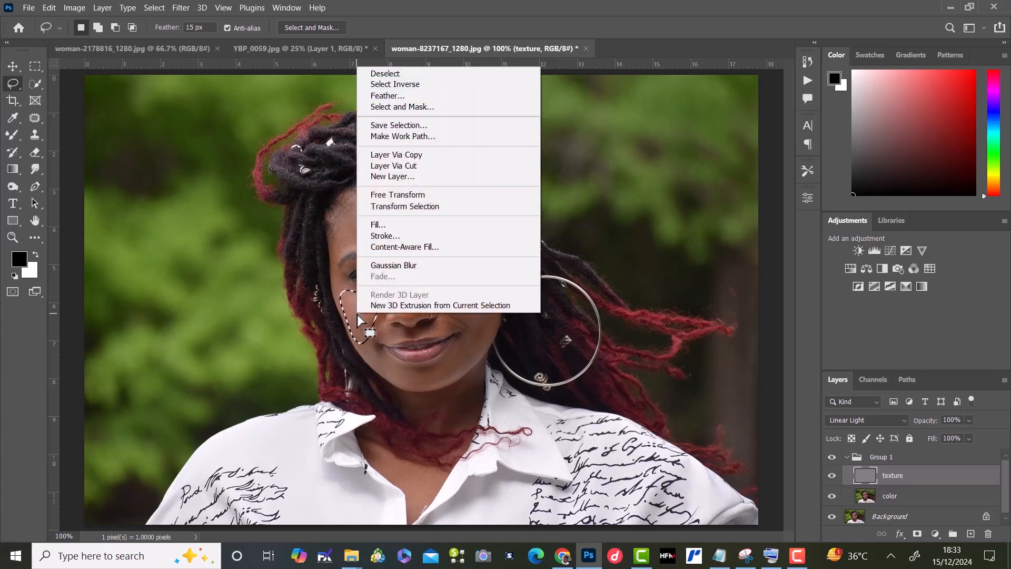
click(396, 266)
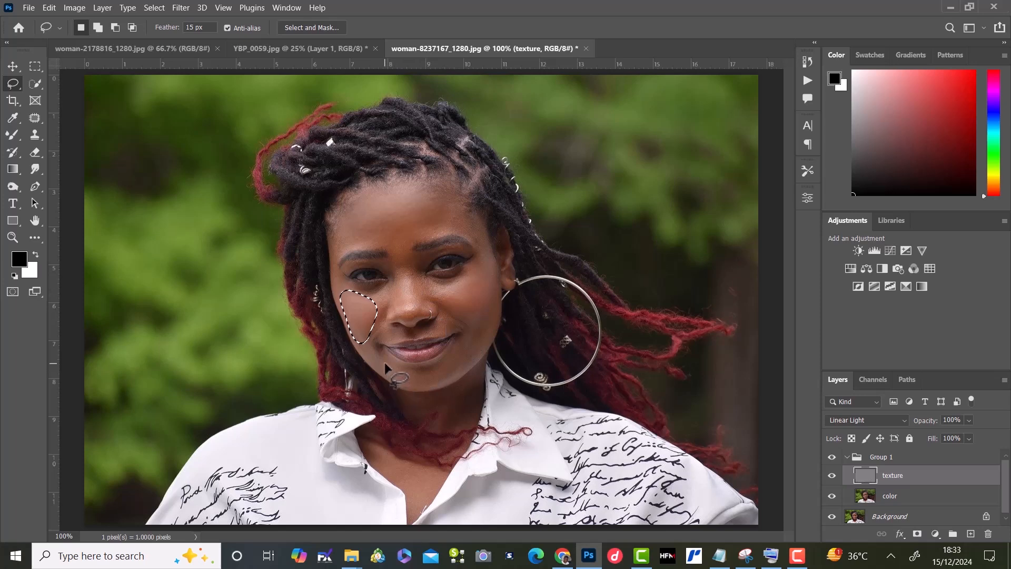
Step: Lasso a small area of the chin below the lips and repeat the Gaussian Blur on its texture
mouse_move(384, 362)
mouse_down()
mouse_move(415, 387)
mouse_move(455, 375)
mouse_move(458, 363)
mouse_move(411, 380)
mouse_move(390, 369)
mouse_up()
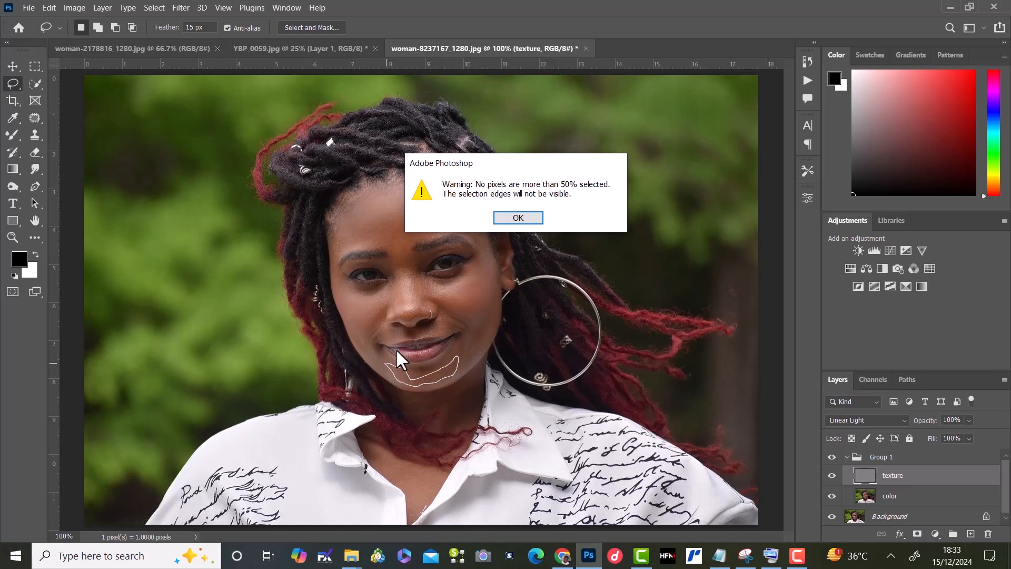
click(518, 217)
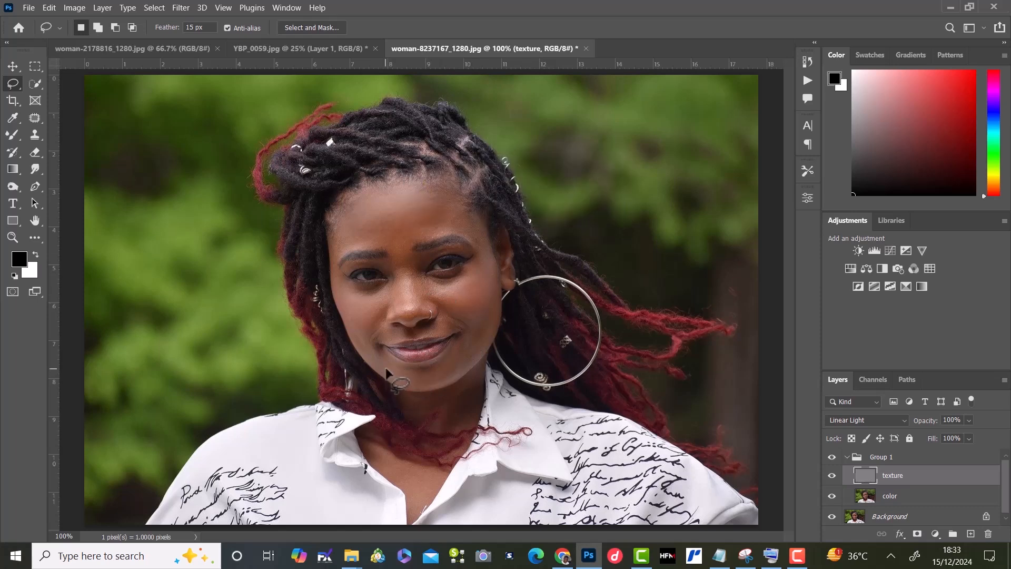
mouse_move(386, 370)
mouse_down()
mouse_move(402, 387)
mouse_move(442, 382)
mouse_move(458, 363)
mouse_move(385, 373)
mouse_up()
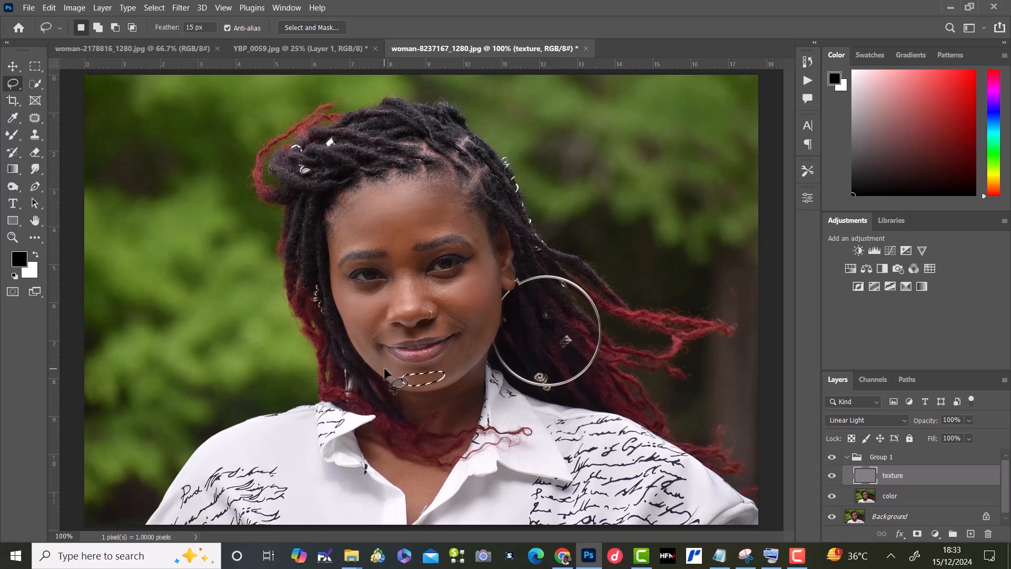
right_click(426, 380)
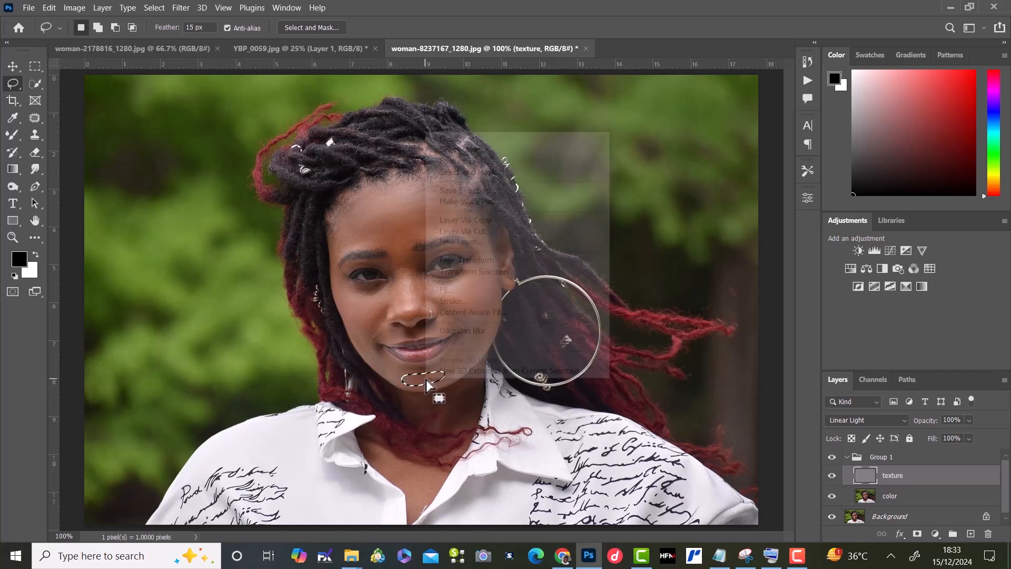
click(478, 330)
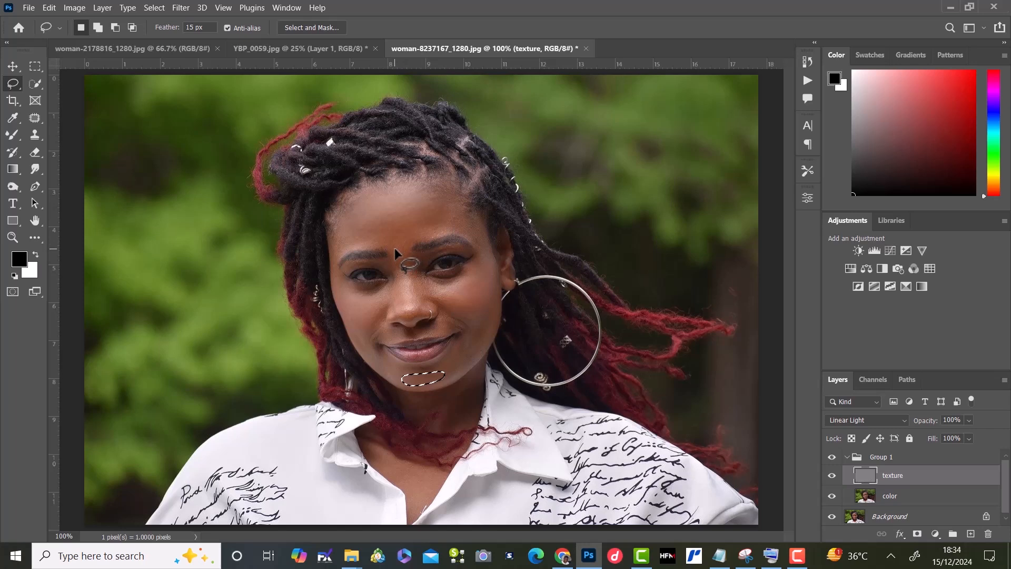
Step: Lasso the bridge of the nose, apply a Gaussian Blur with a slightly adjusted radius to its texture, and deselect
mouse_move(390, 241)
mouse_down()
mouse_move(407, 248)
mouse_move(421, 290)
mouse_move(419, 305)
mouse_move(404, 314)
mouse_move(395, 247)
mouse_up()
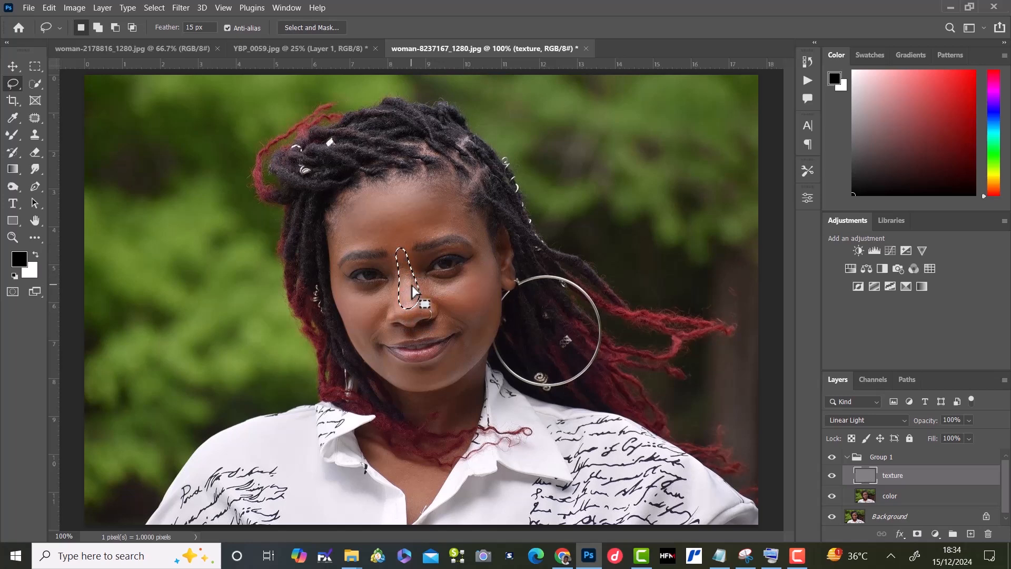
click(181, 7)
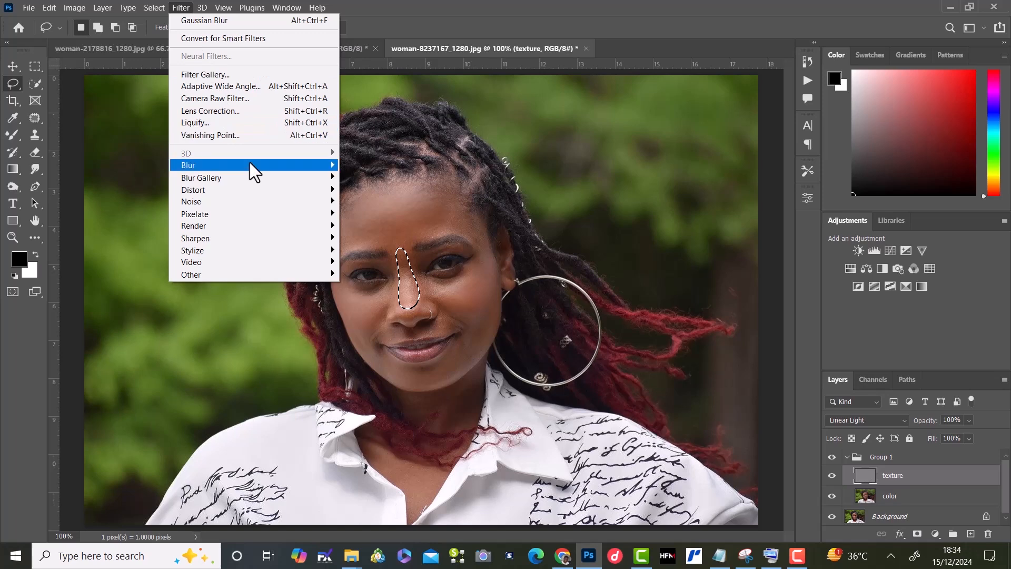
mouse_move(252, 165)
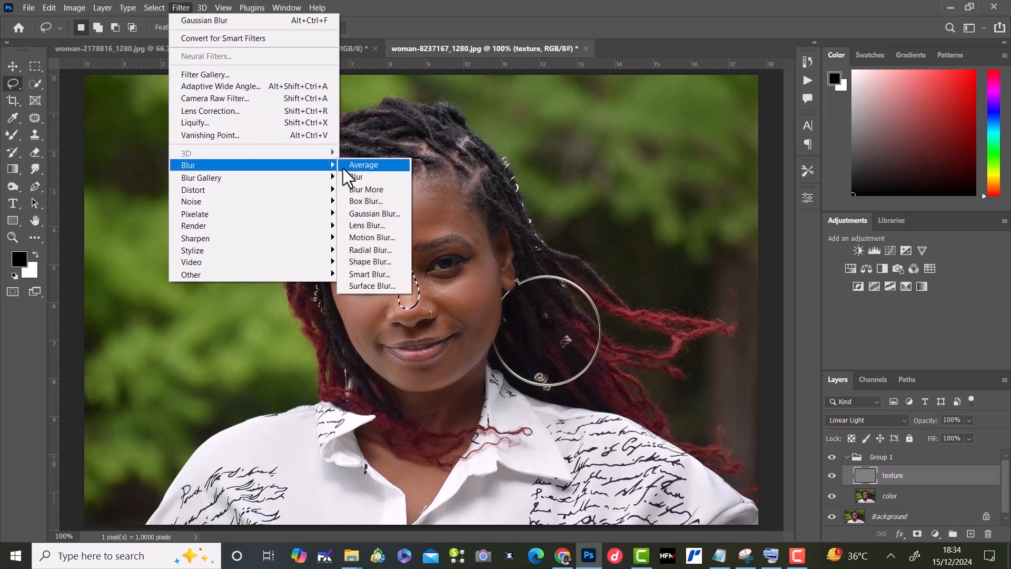
click(374, 214)
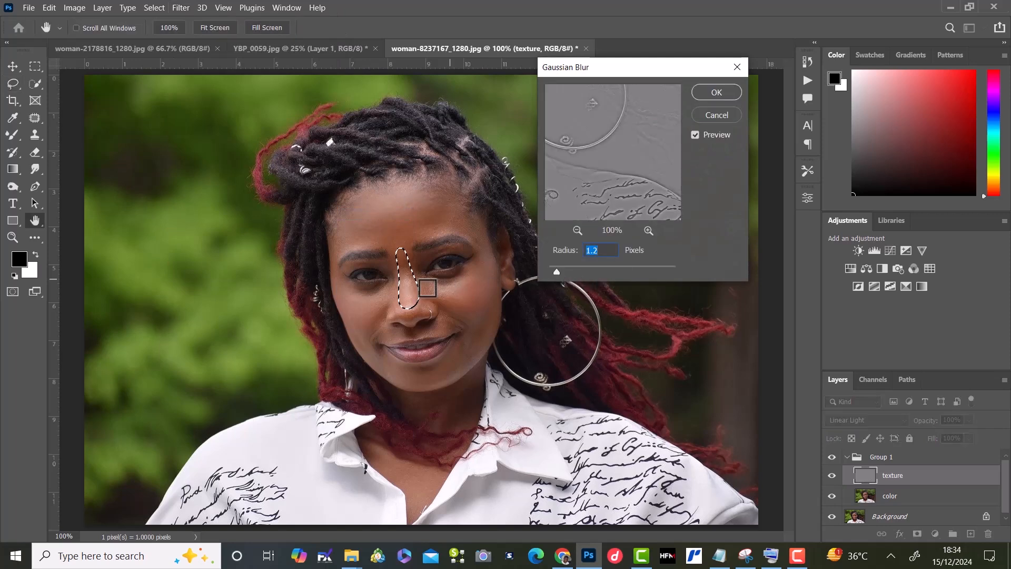
click(408, 288)
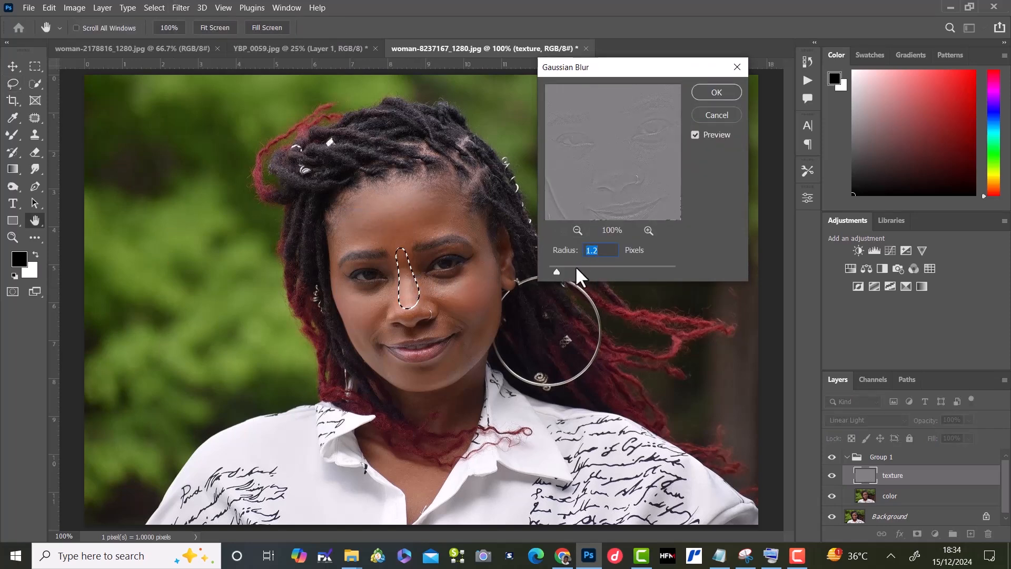
drag(557, 269, 554, 268)
drag(553, 268, 556, 267)
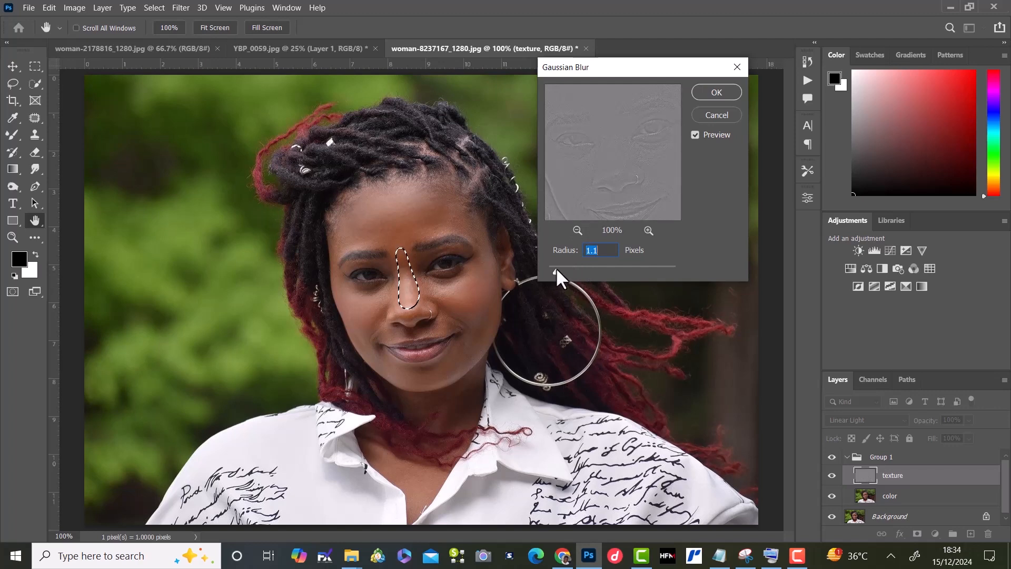
click(705, 94)
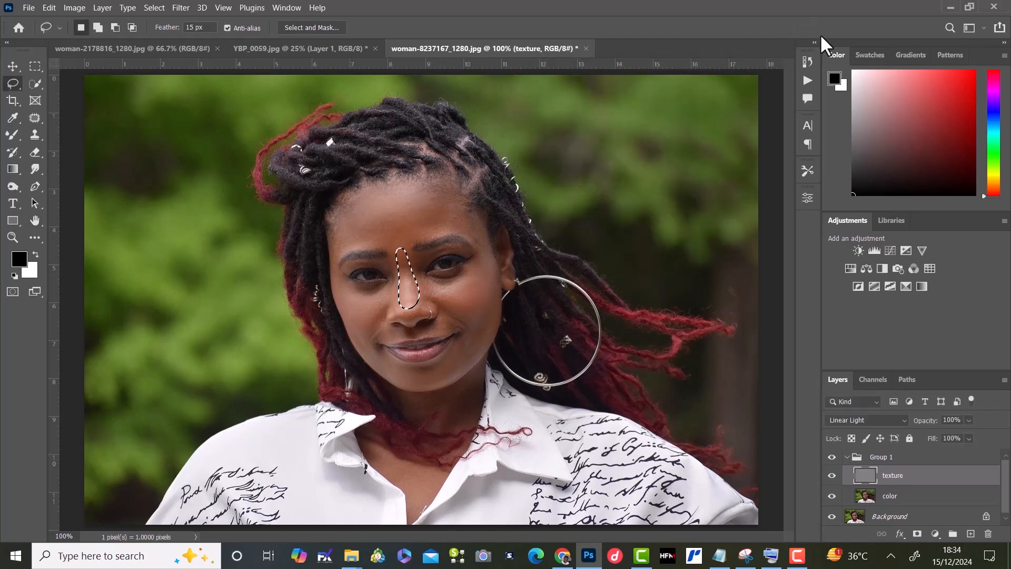
key(ctrl+d)
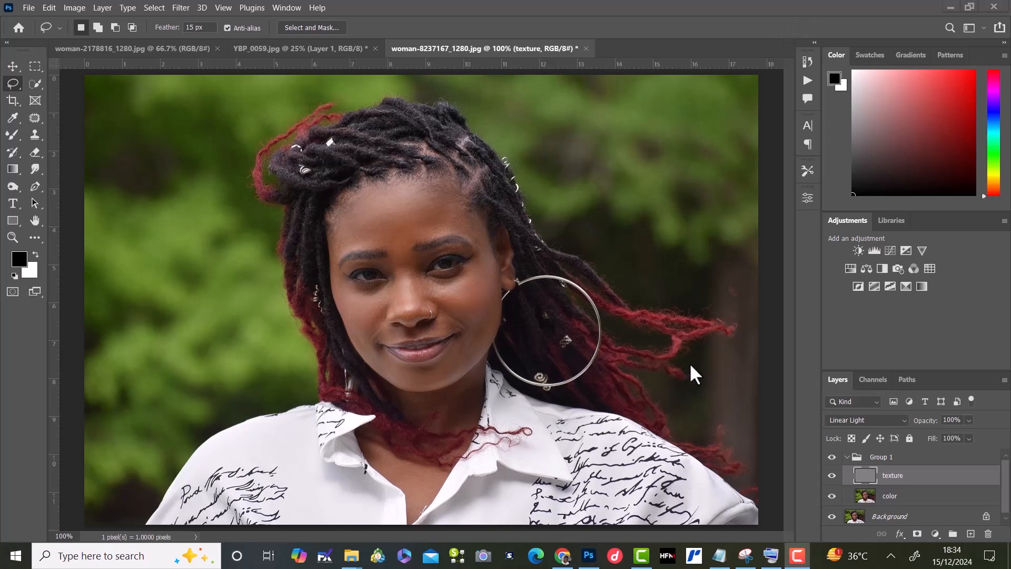
click(851, 460)
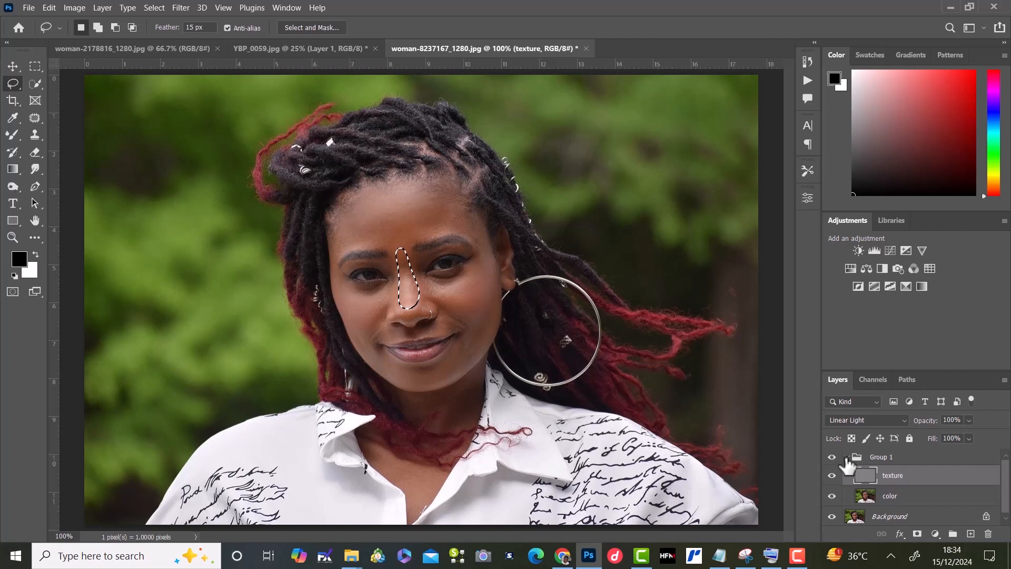
key(ctrl+d)
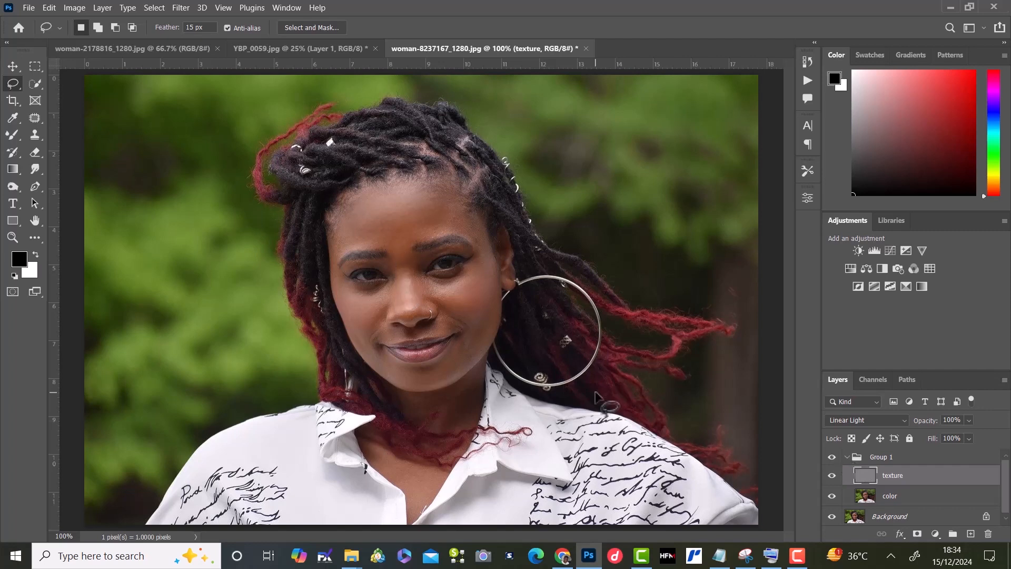
Step: Collapse Group 1 and toggle its visibility to compare the portrait with and without the retouching
click(846, 456)
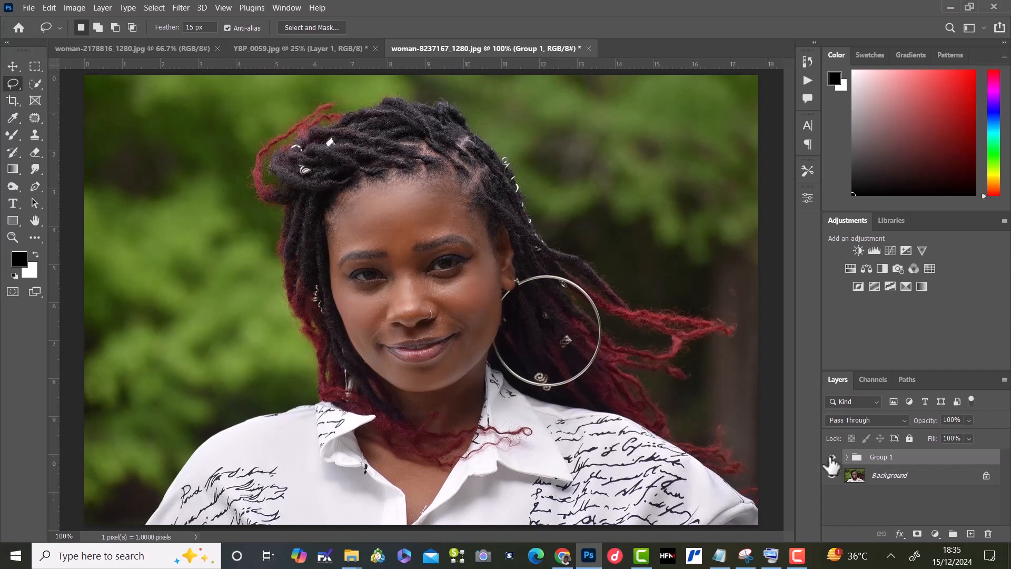
click(831, 458)
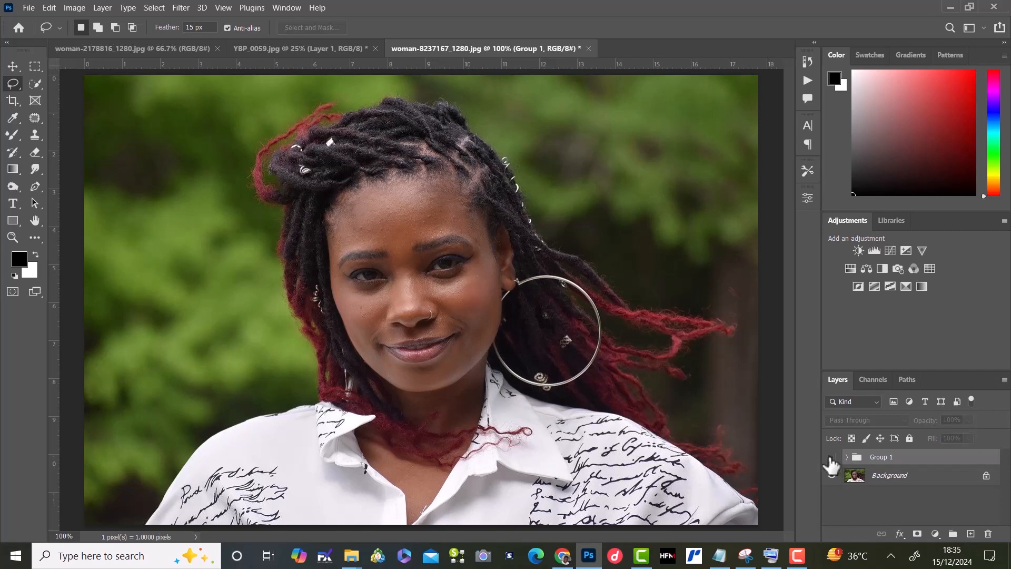
click(832, 460)
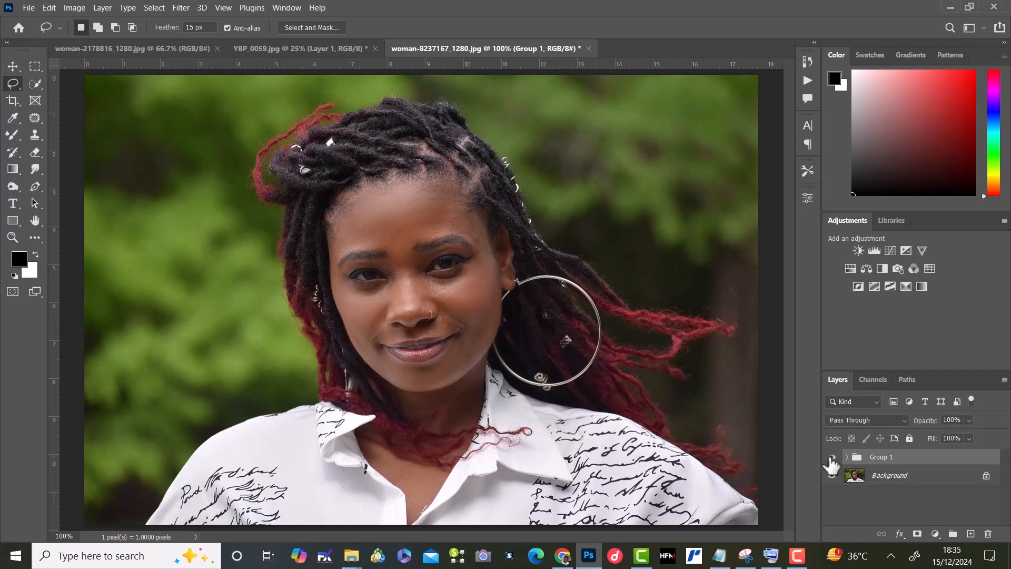
click(830, 459)
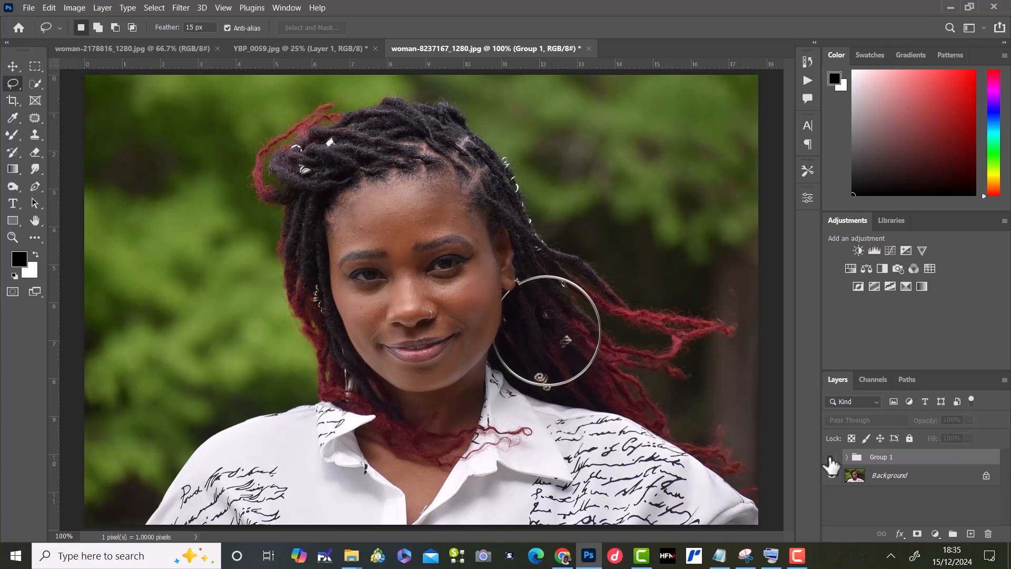
click(832, 460)
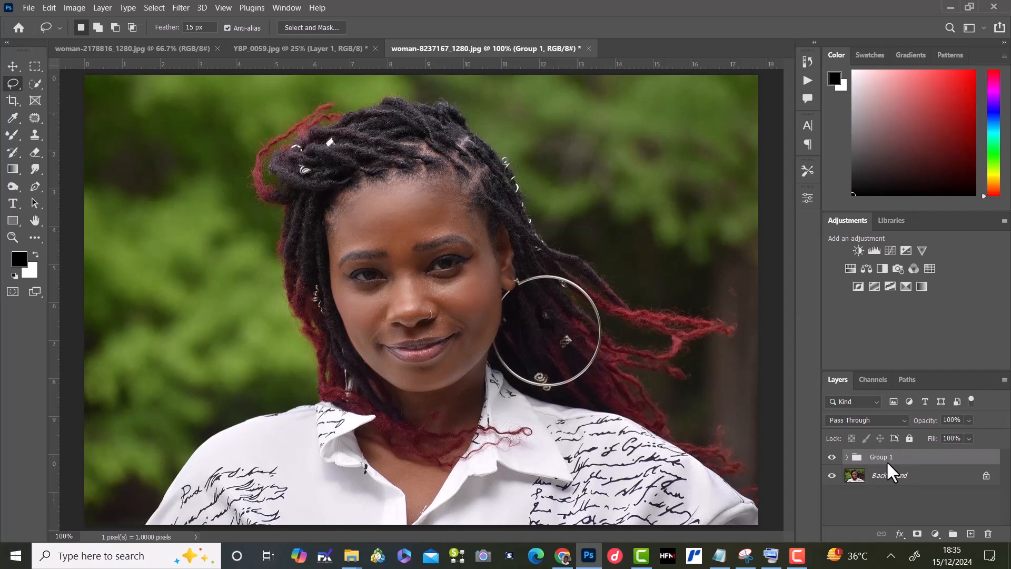
Step: Stamp all visible layers into a new layer above Group 1 and, with the group hidden, toggle the new layer to compare before and after
key(ctrl+alt+shift+e)
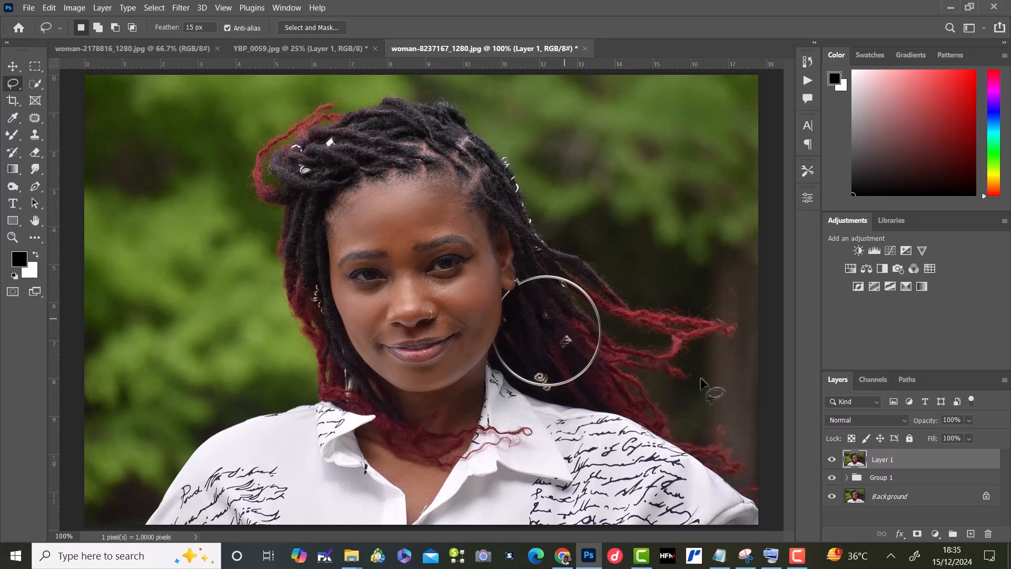
click(831, 459)
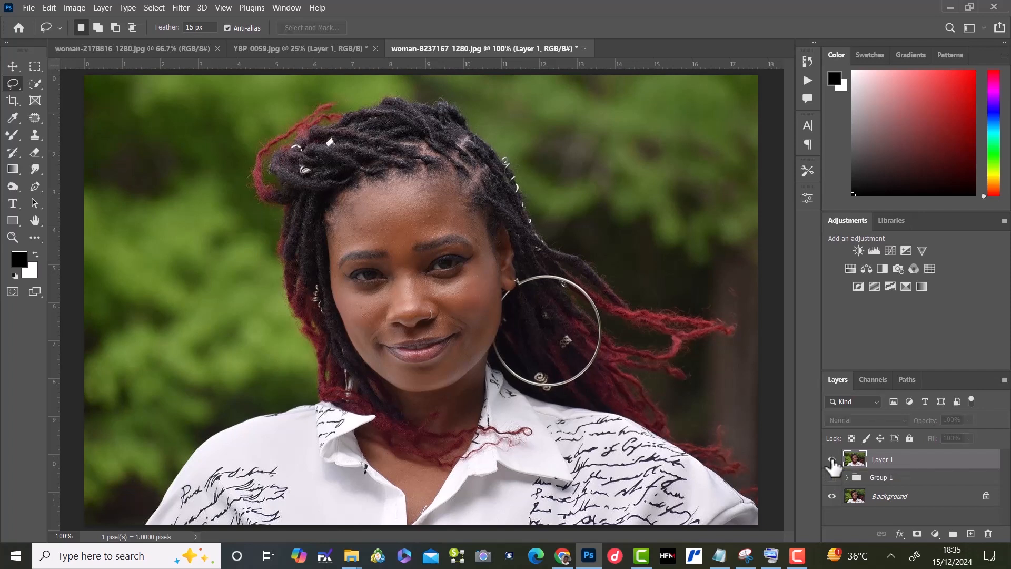
click(832, 460)
click(831, 460)
click(832, 459)
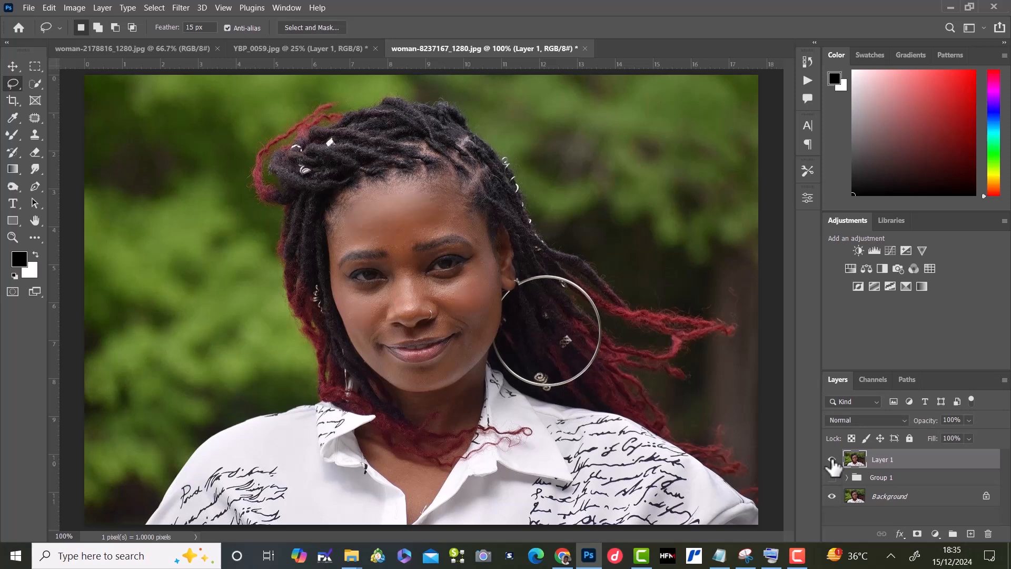
click(832, 459)
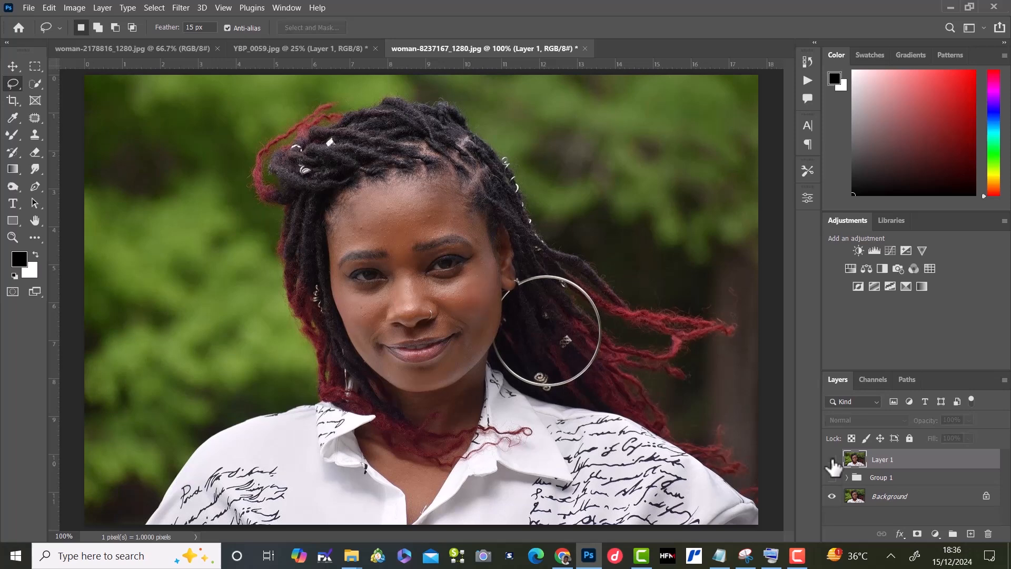
click(832, 460)
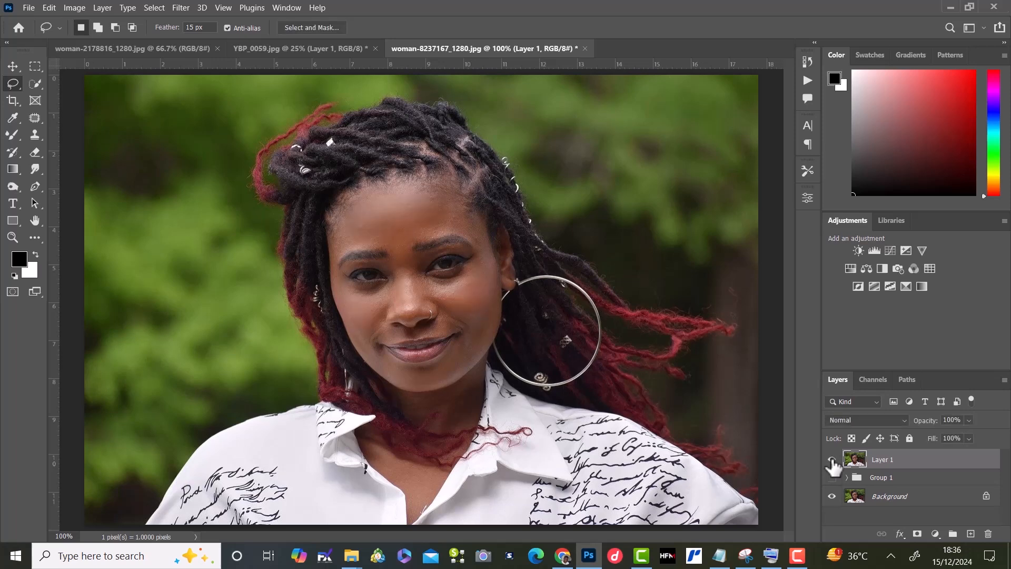